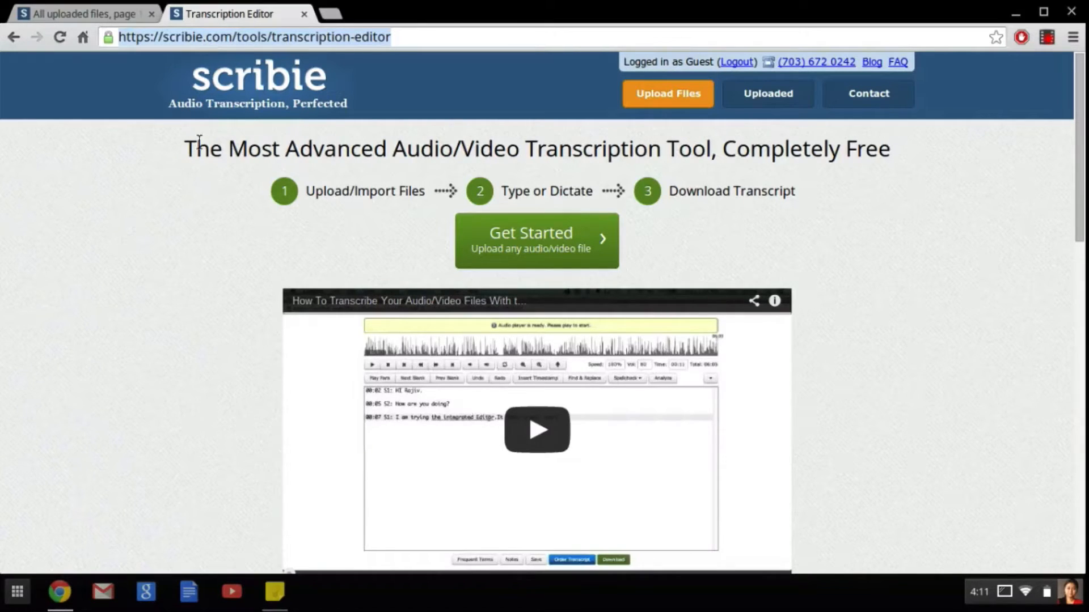
Step: Look over the feature overview on Scribie's transcription editor page
left_click(826, 256)
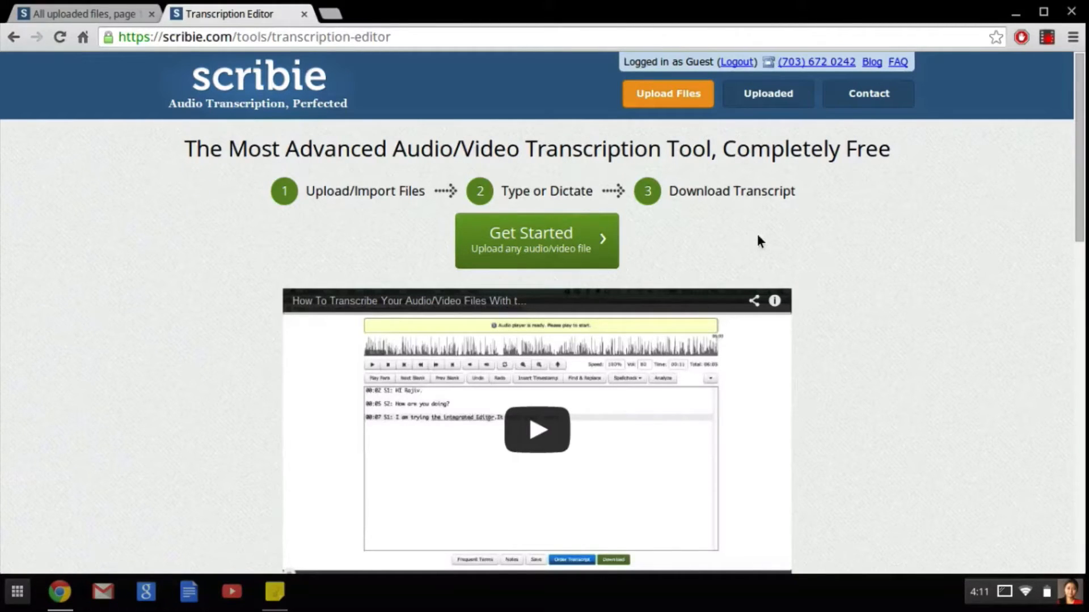
scroll(233, 315, "down", 7)
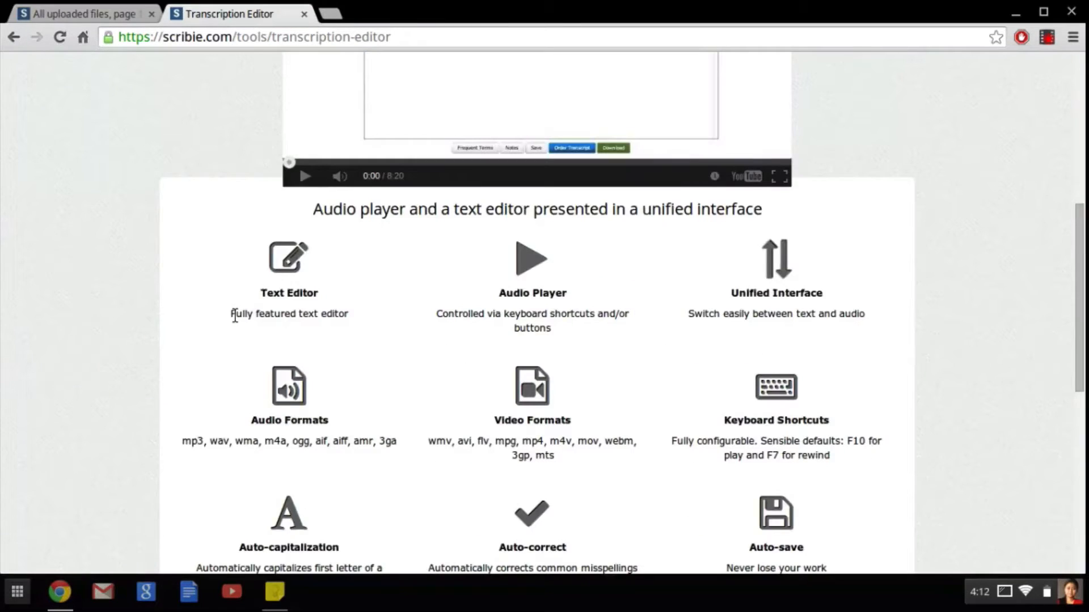
scroll(235, 315, "down", 2)
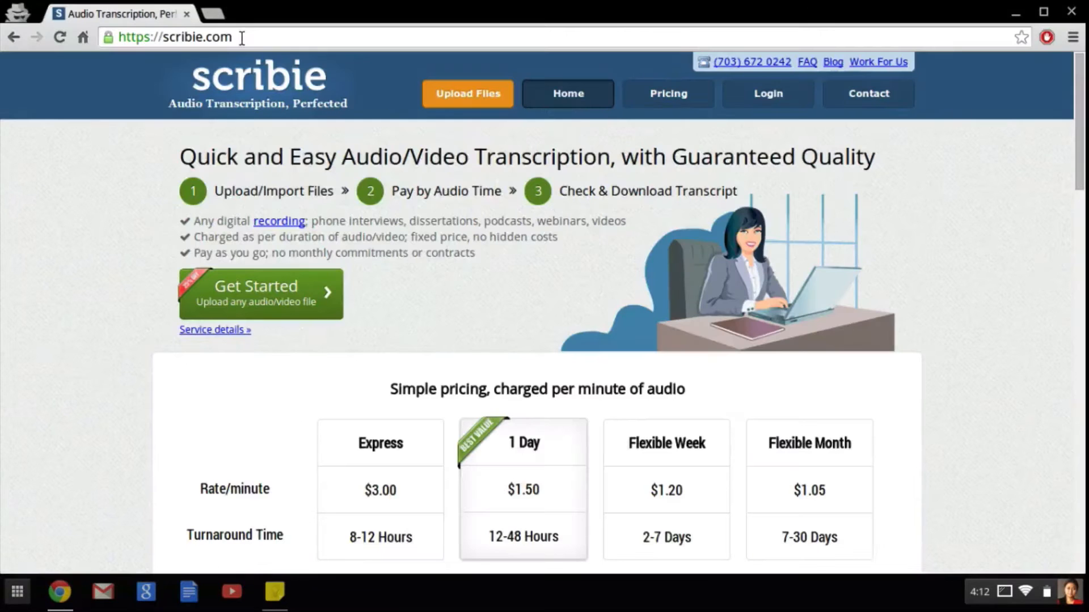
left_click(467, 99)
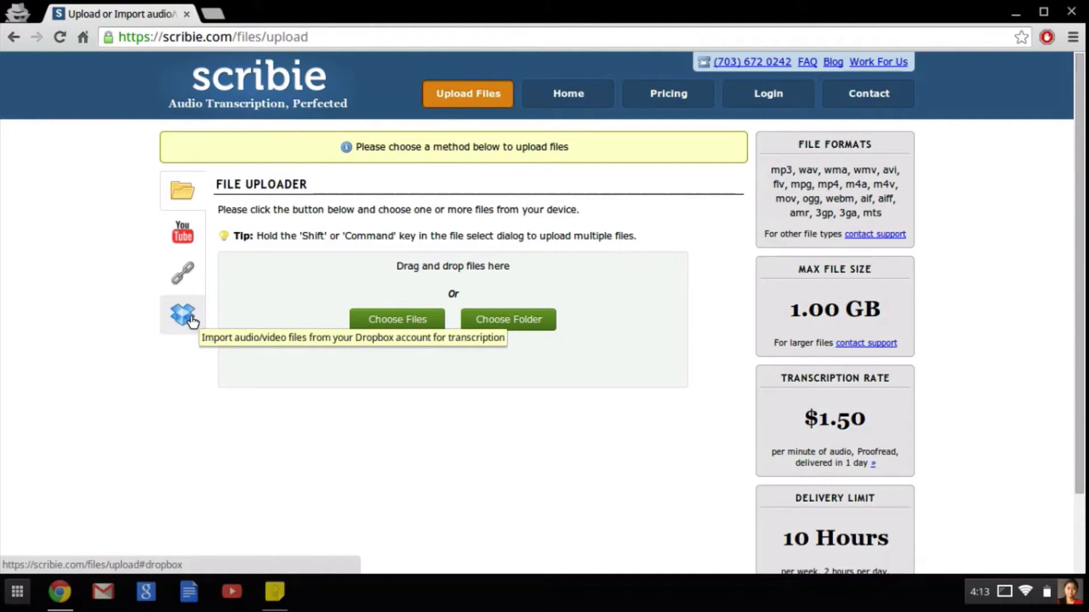
left_click(183, 233)
left_click(252, 255)
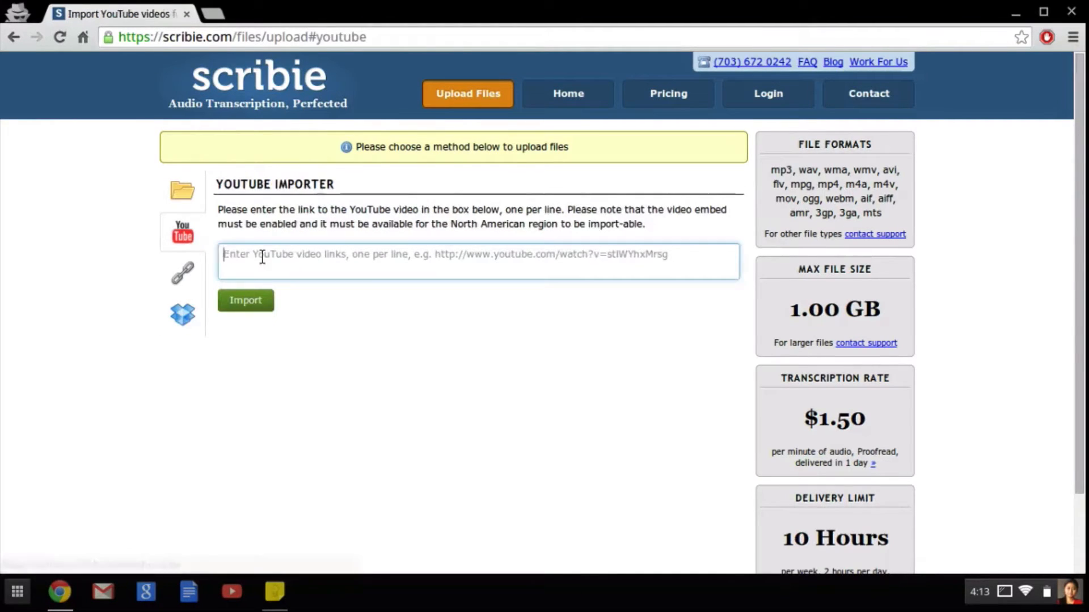
left_click(275, 592)
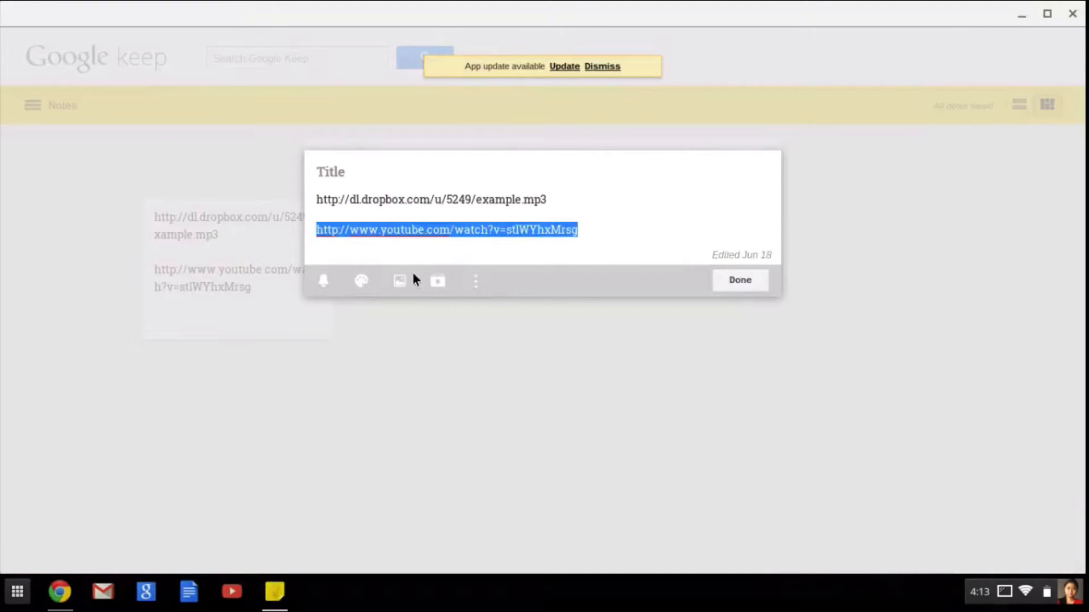
key("ctrl+c")
key("alt+Tab")
key("ctrl+v")
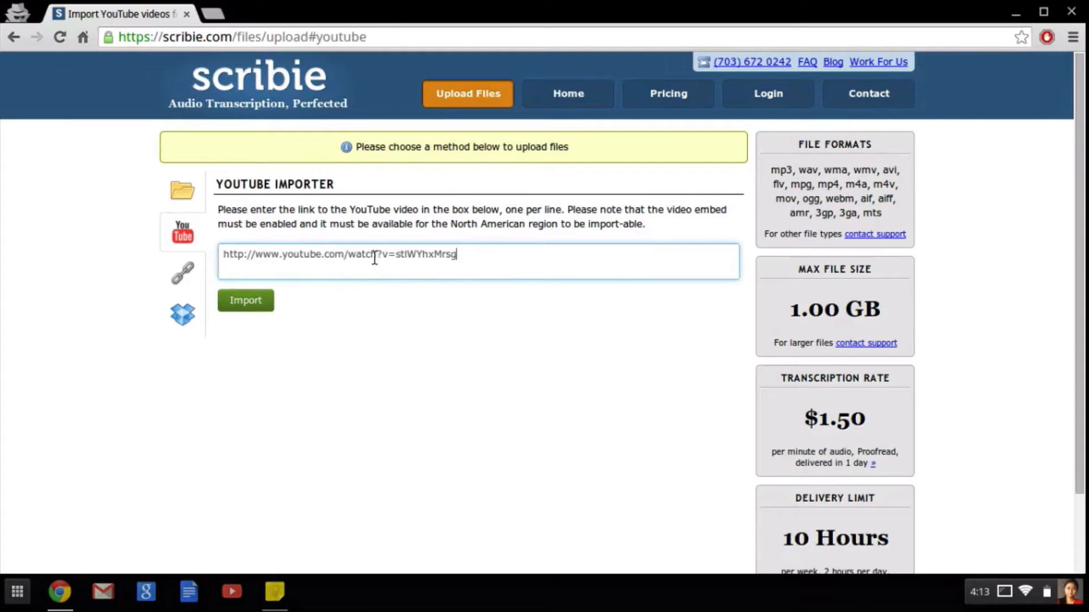
left_click(260, 308)
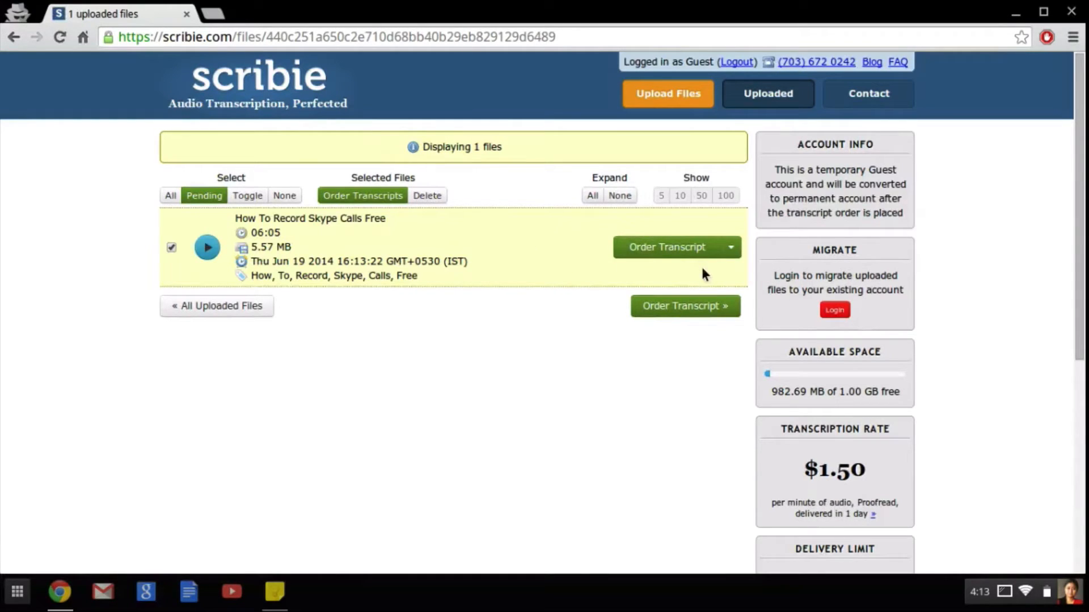
Step: Open "How To Record Skype Calls Free" for self-transcription and dismiss the Illustrated Guide
left_click(730, 248)
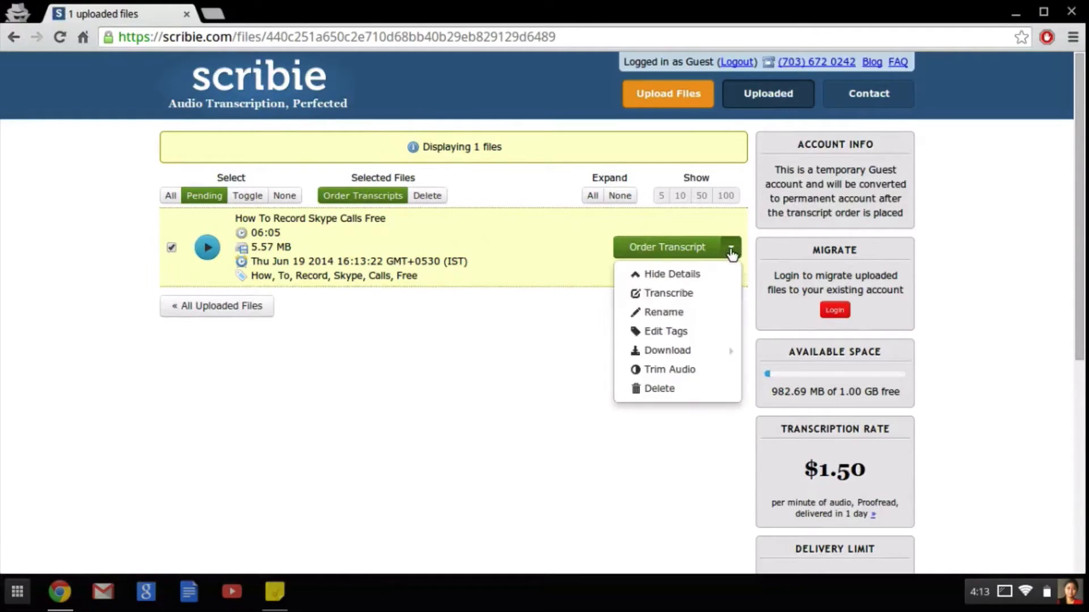
left_click(668, 294)
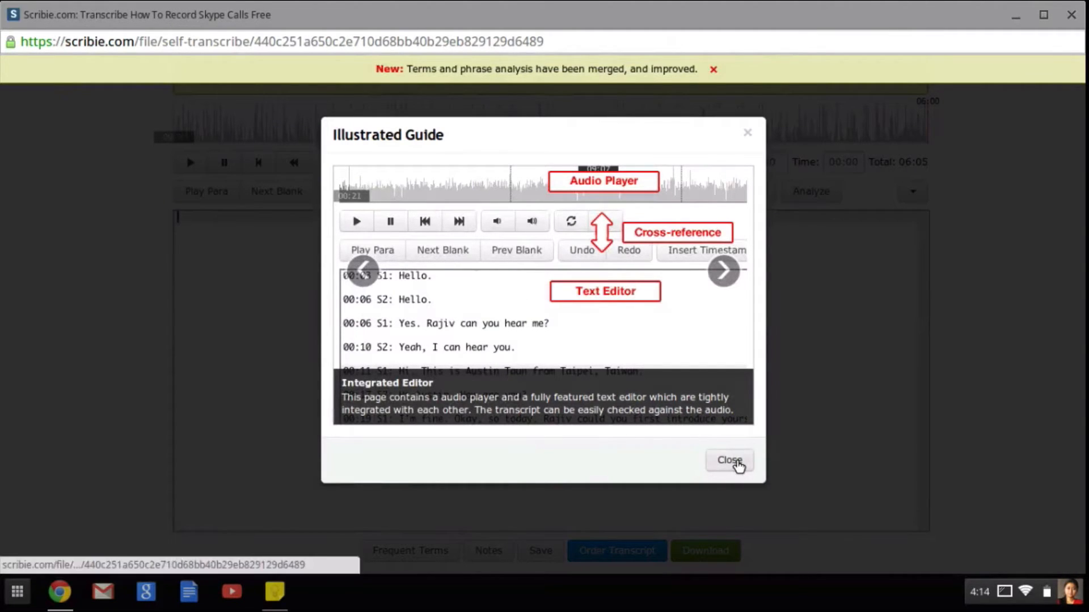
left_click(730, 460)
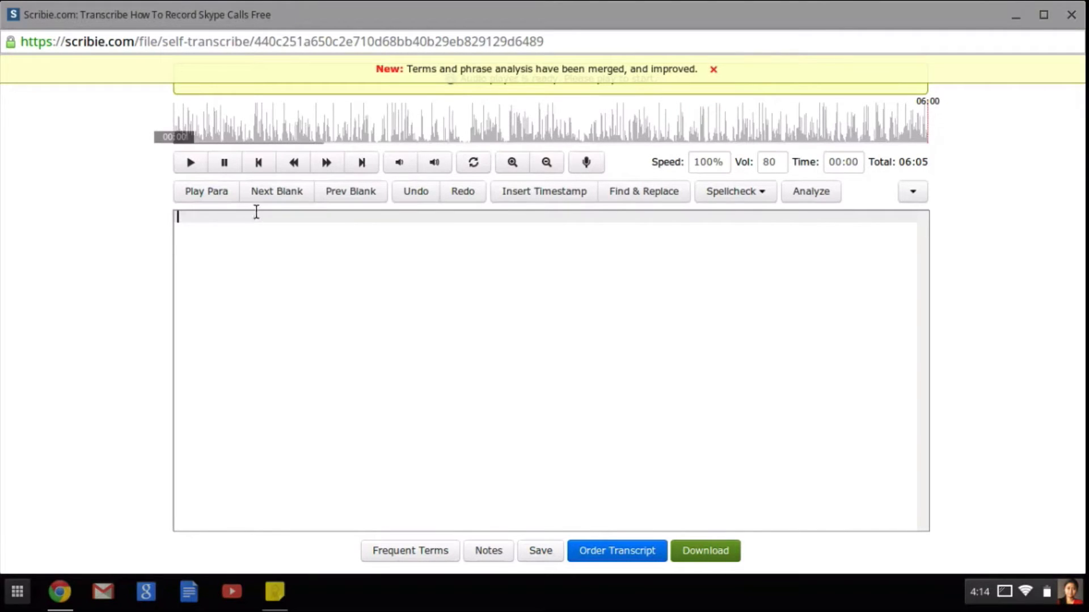
Step: Start the transcript with a 00:00 S1 timestamp and, while playing the audio, enter "Hi" followed by the greeted person's first name
left_click(520, 192)
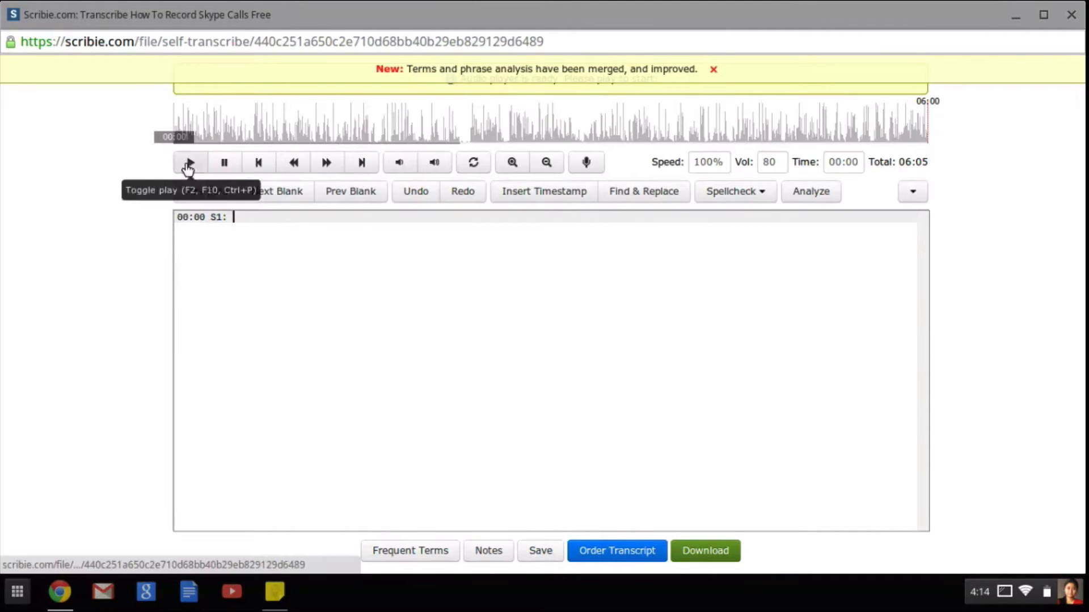
left_click(231, 190)
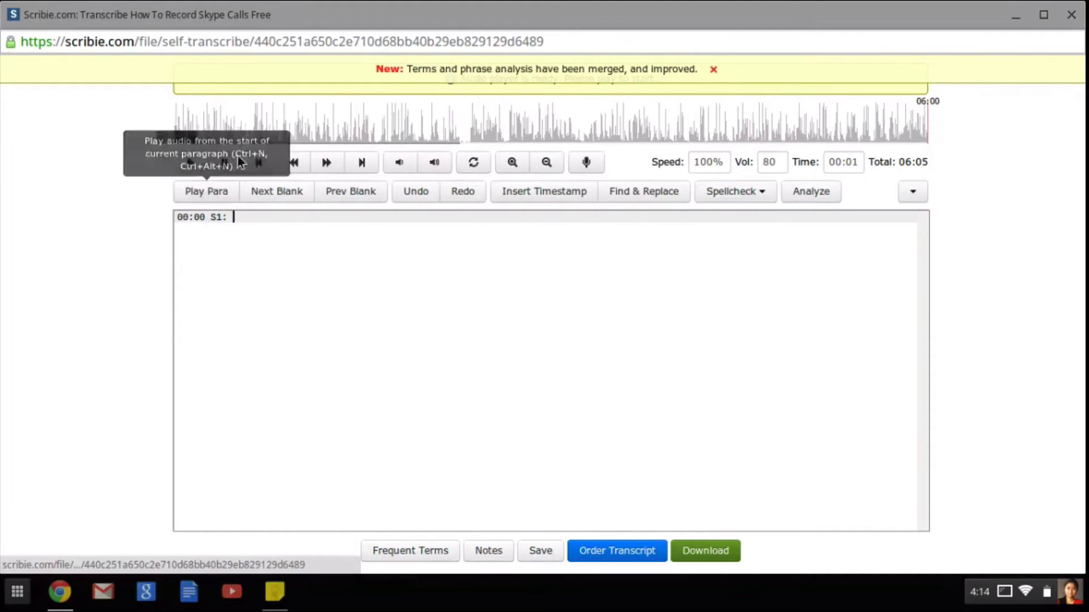
type("Hi Rajiv")
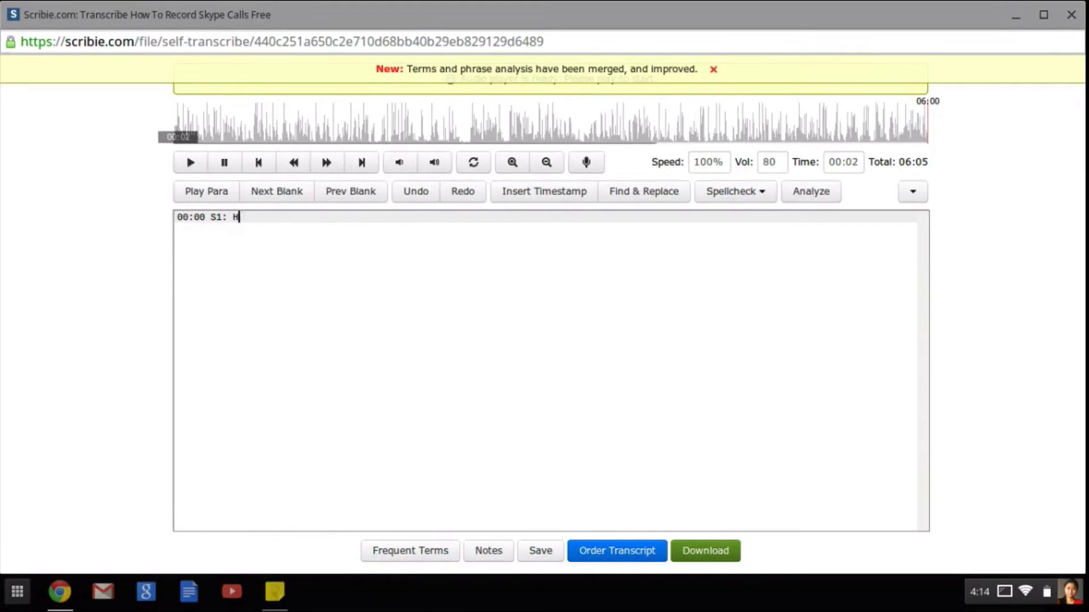
key("Return")
key("Return")
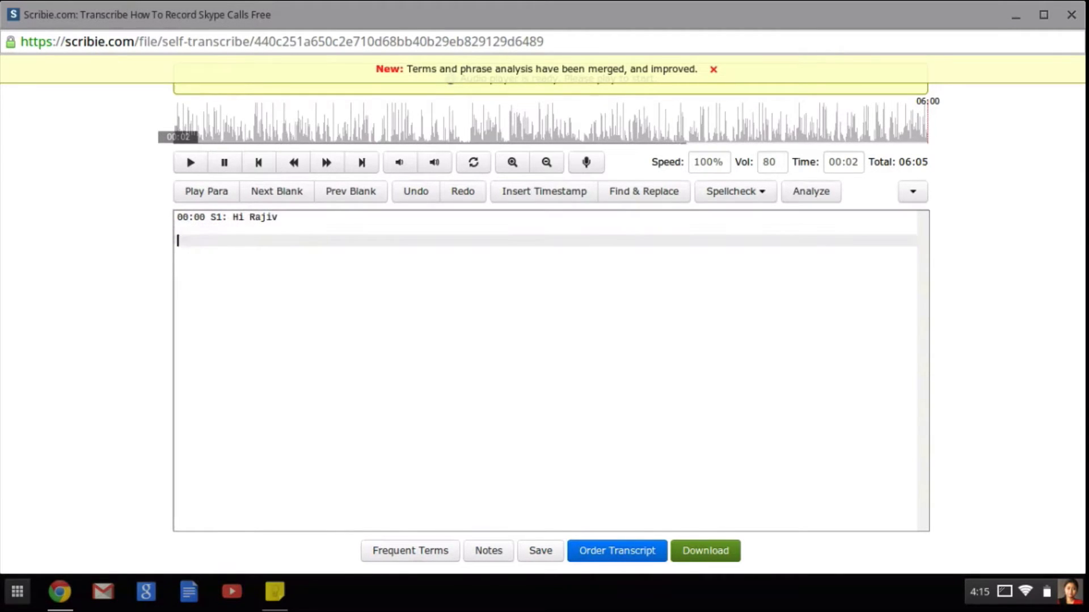
Step: Insert a 00:04 S1 timestamp on the second transcript line and transcribe "How are you doing?" after it
left_click(530, 191)
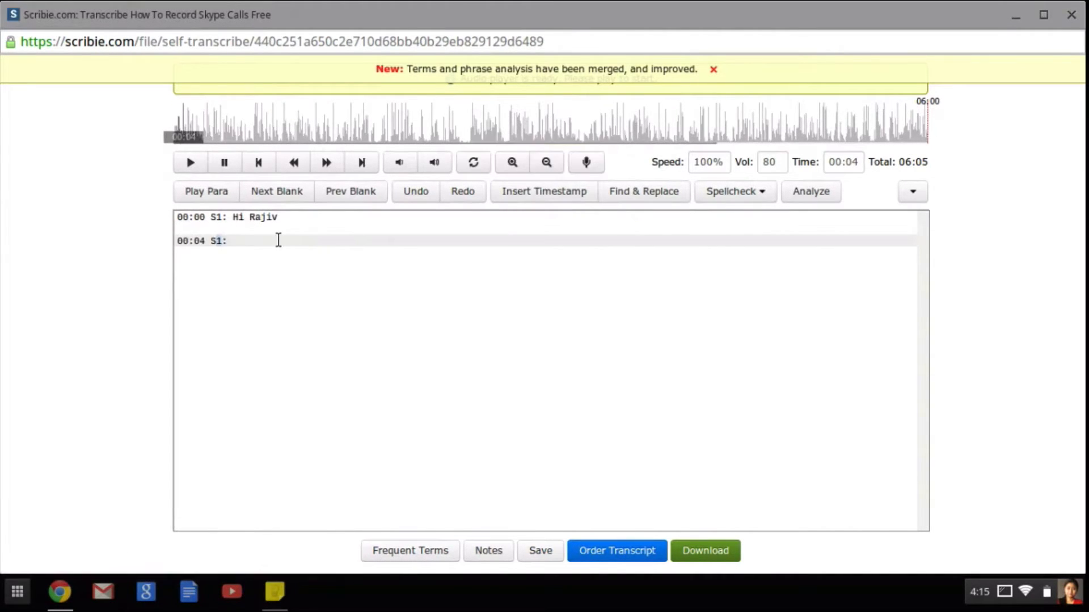
type("How are tyou")
key("BackSpace")
key("BackSpace")
key("BackSpace")
key("BackSpace")
type("you doing?")
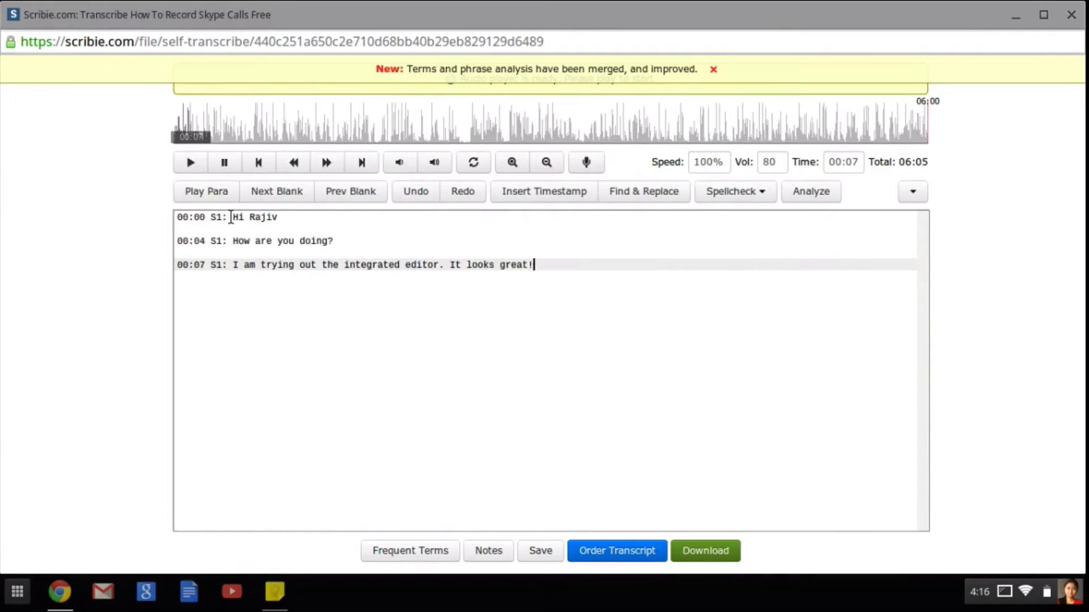
Step: Change the speaker label of the 00:04 line to S2 and place the cursor on the last transcript line
left_click(222, 241)
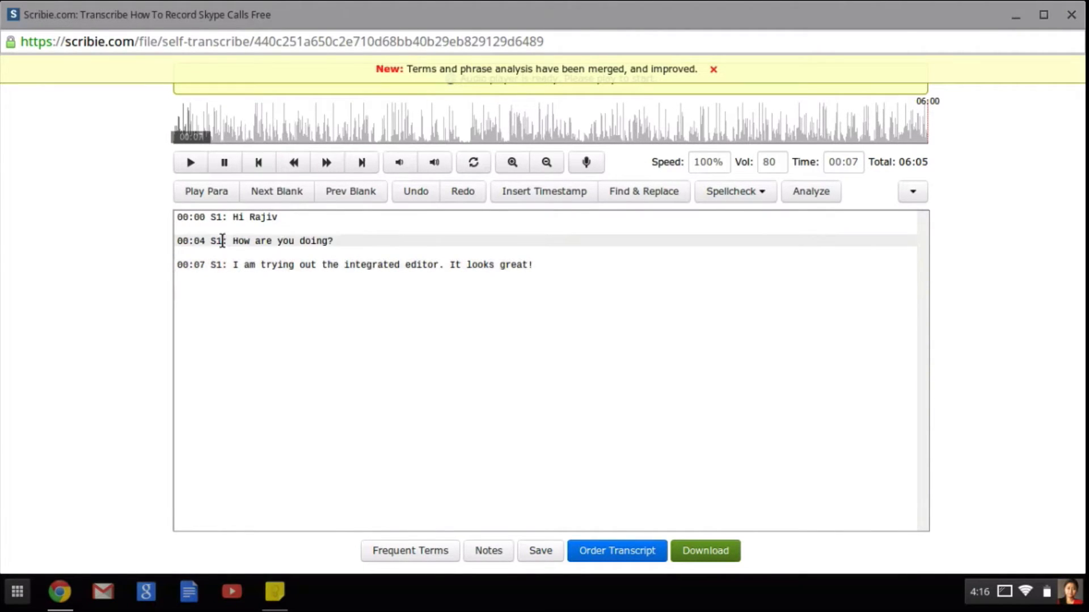
key("BackSpace")
type("2")
key("Down")
key("Down")
key("Down")
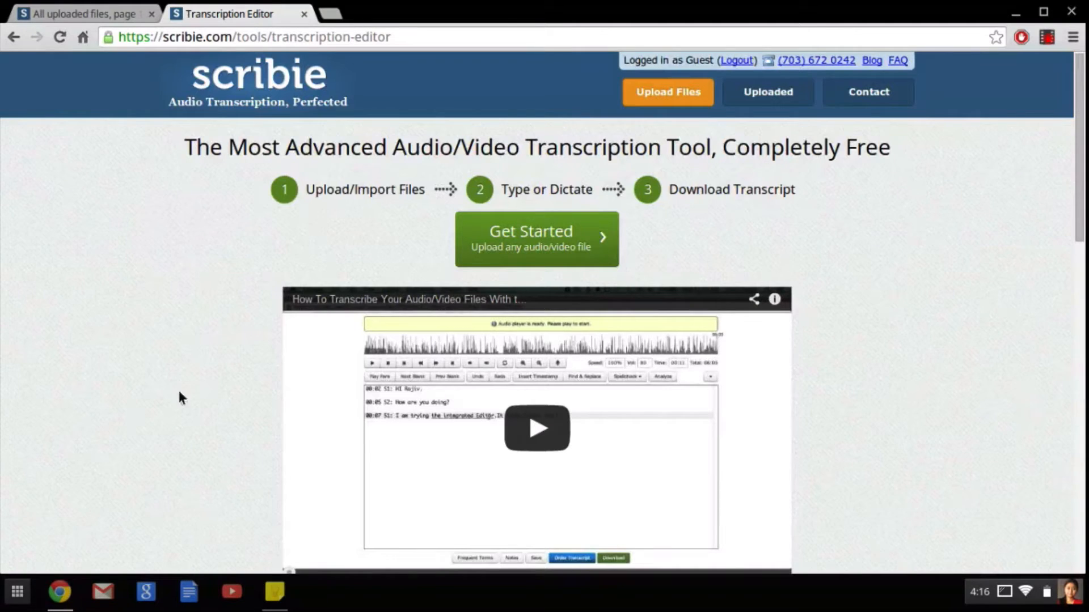
Step: In the TheFirstRelationship transcript, jump the audio to about 20:49, and move playback to the first line of the 19:57 paragraph
scroll(168, 369, "down", 9)
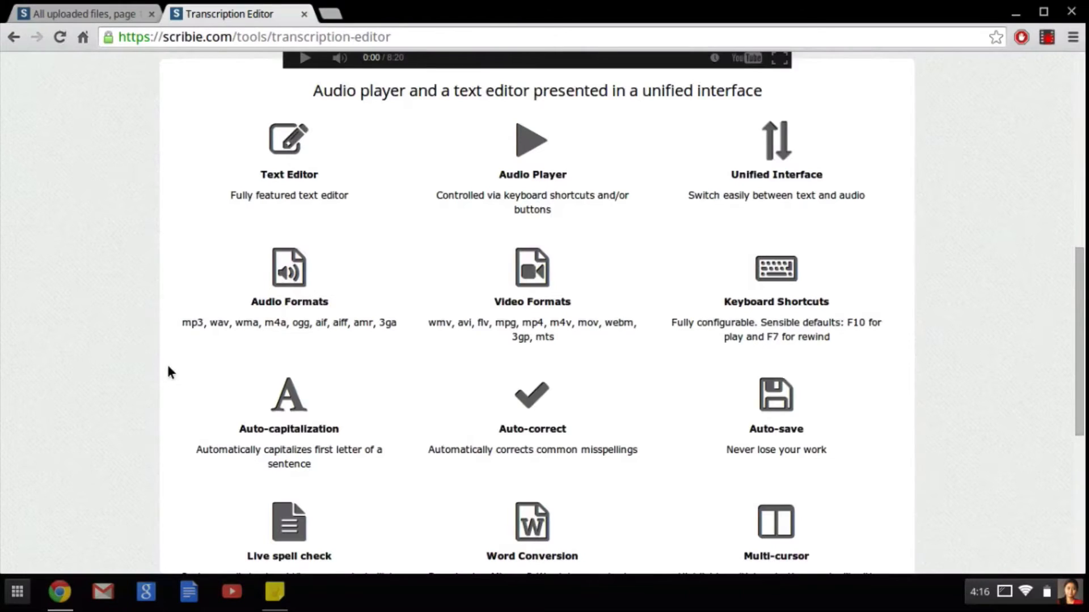
scroll(159, 376, "up", 2)
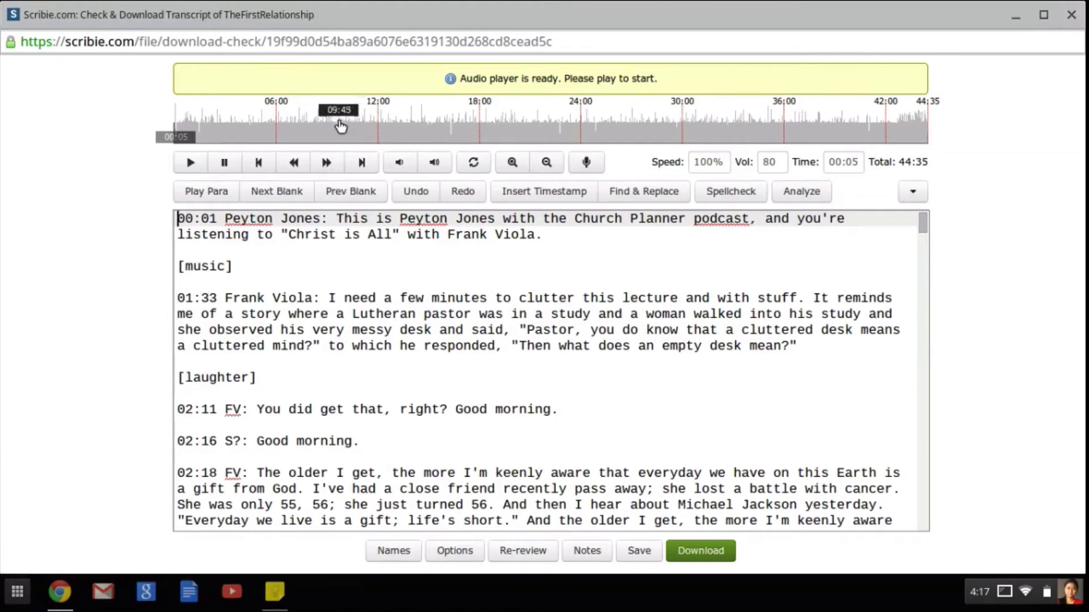
left_click(526, 137)
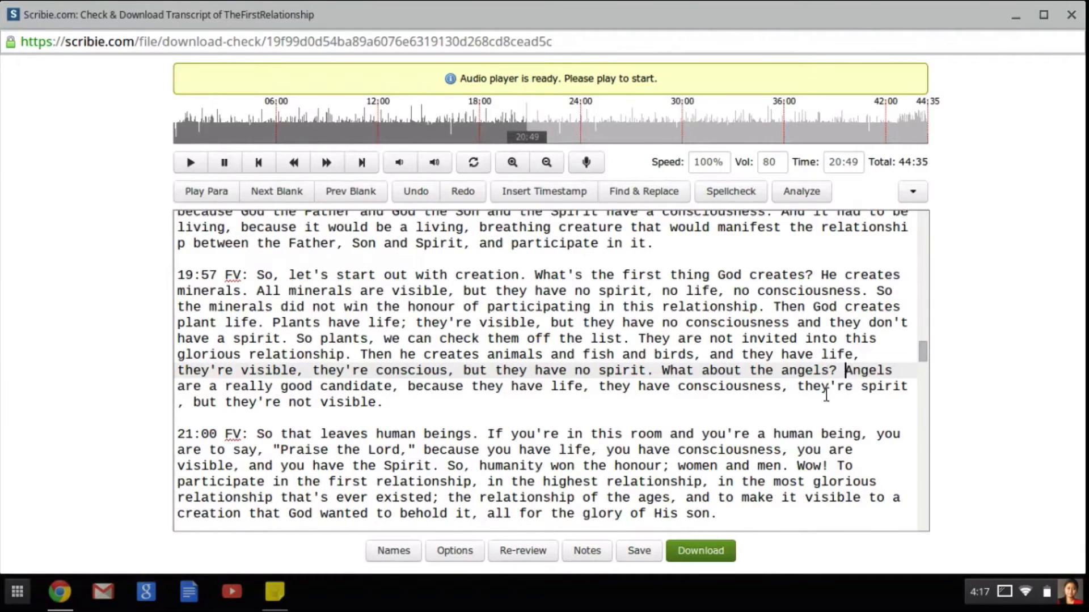
left_click(600, 275)
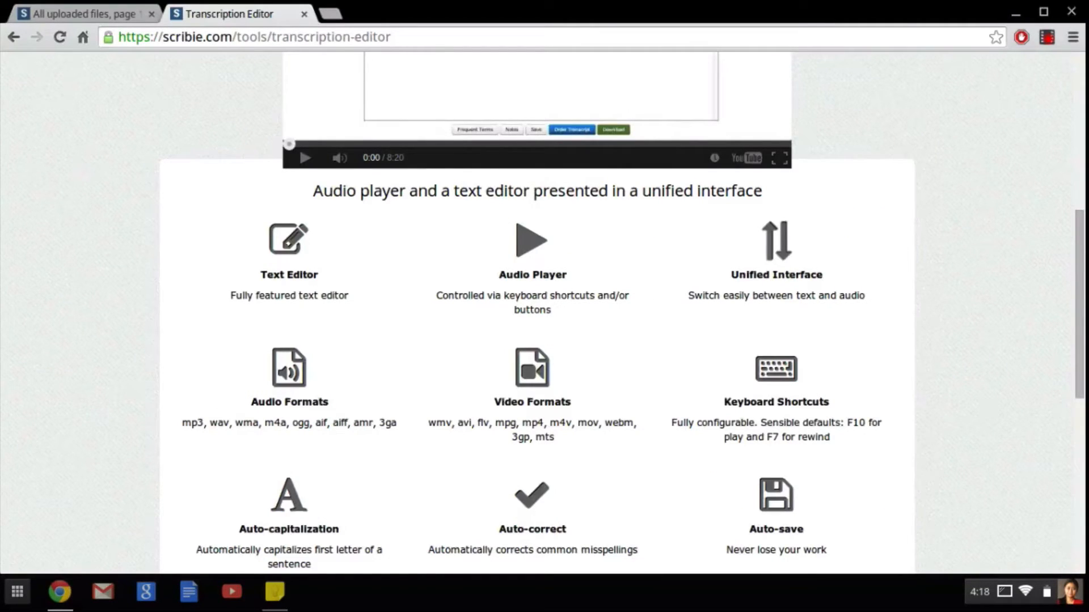
Step: Review the editor's Shortcuts Reference list, close it and return to the feature overview page
scroll(431, 368, "down", 2)
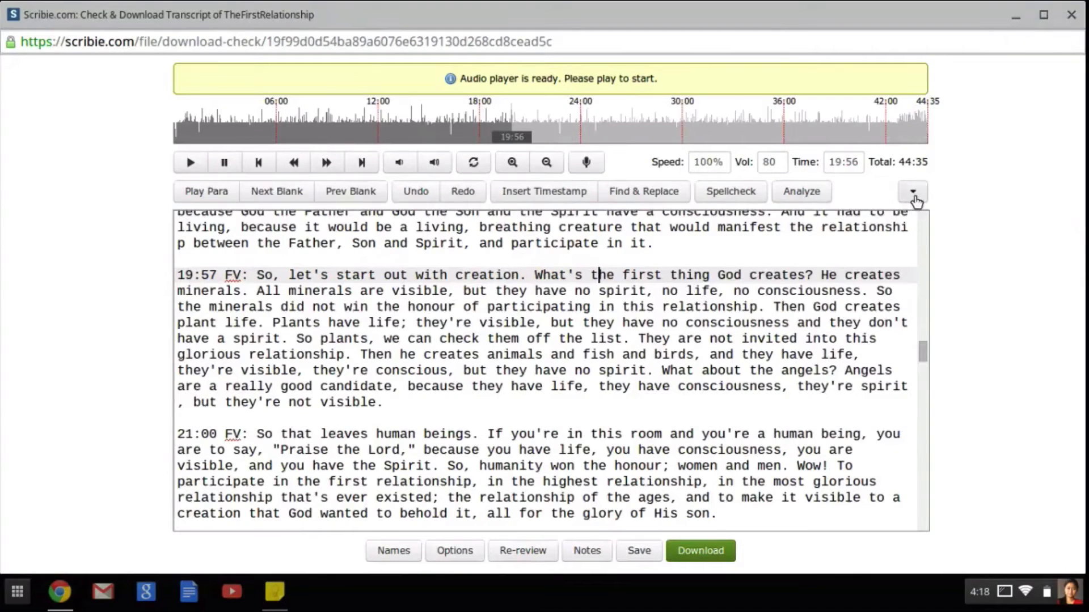
left_click(912, 192)
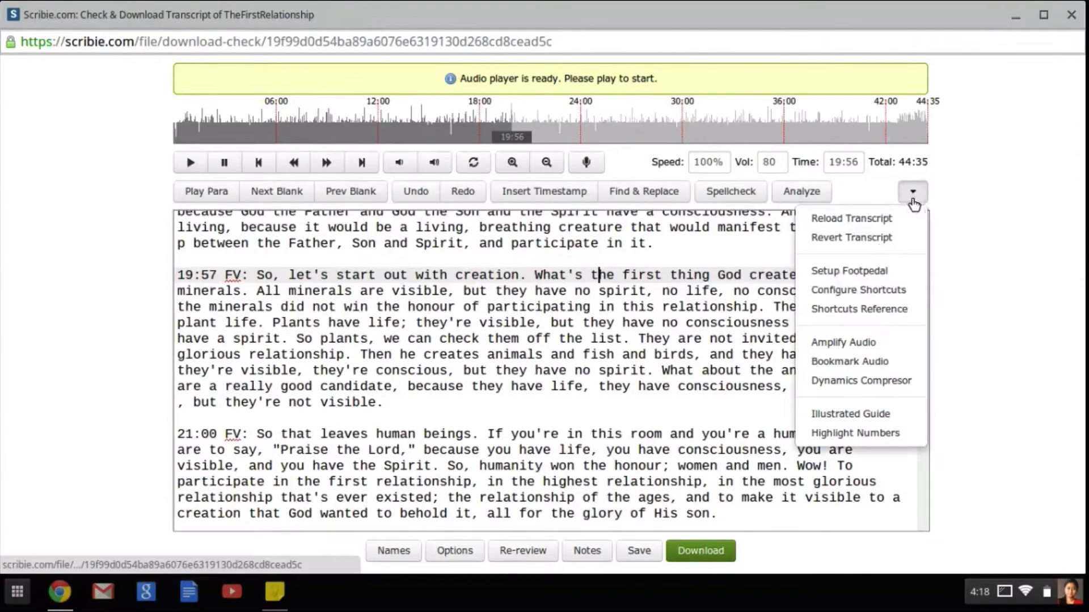
left_click(872, 312)
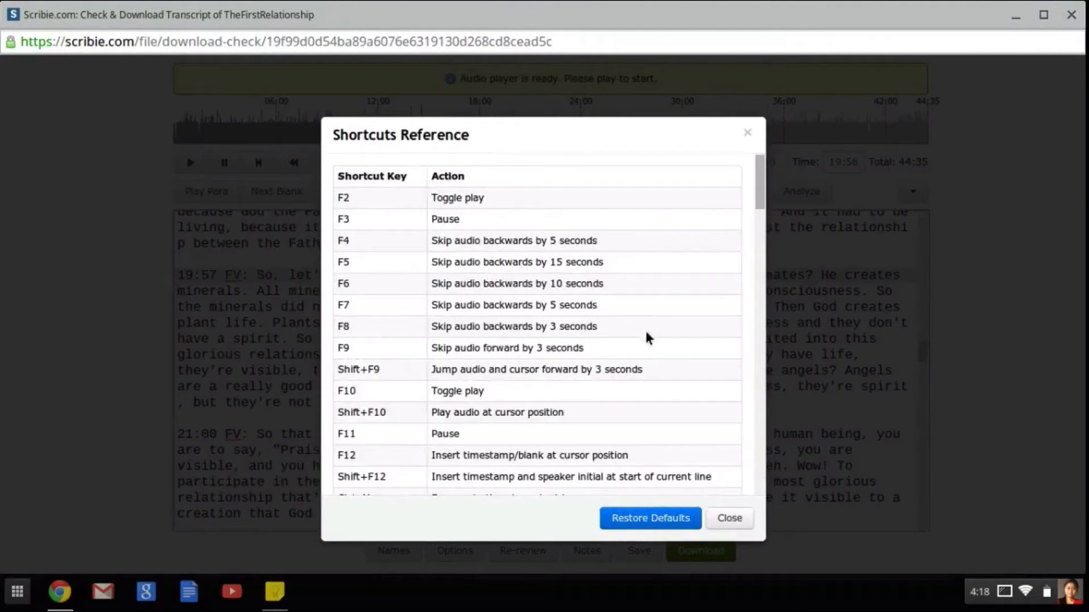
scroll(606, 357, "down", 10)
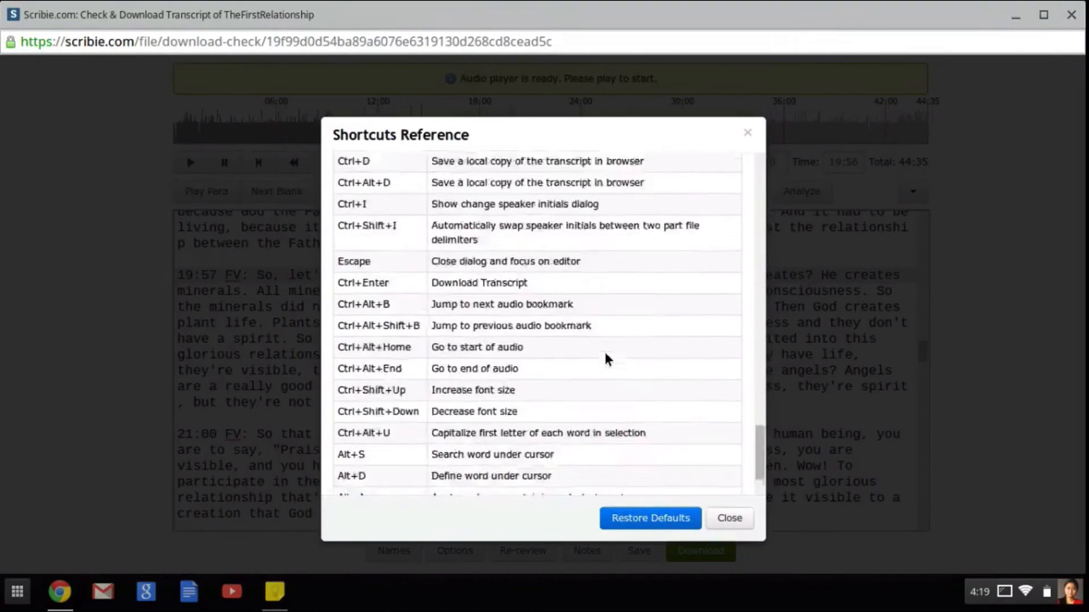
scroll(605, 358, "down", 3)
left_click(747, 135)
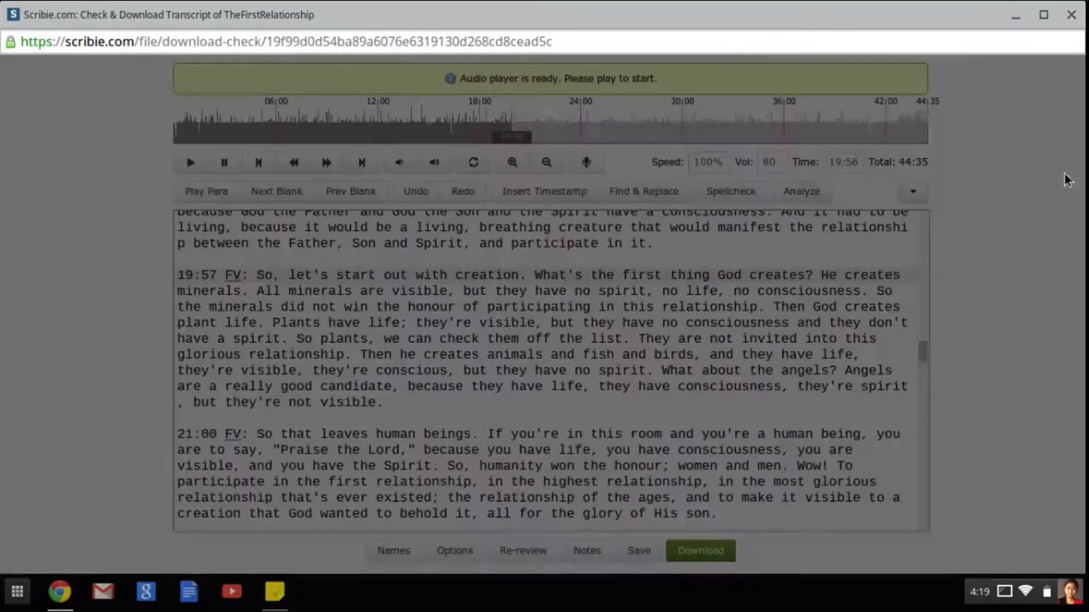
key("alt+Tab")
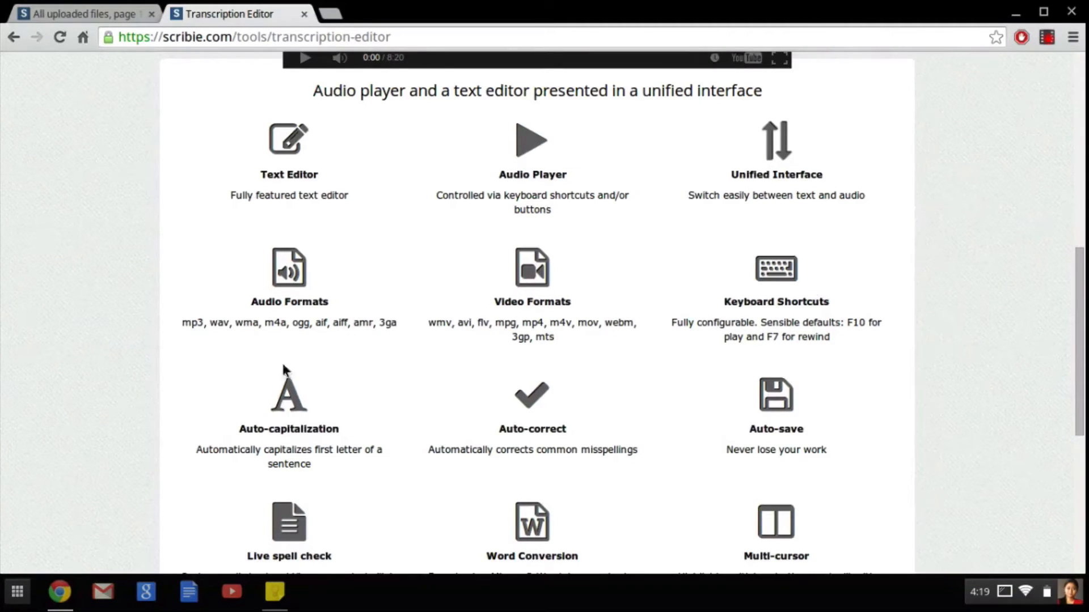
Step: Append "there teh" to the end of the 19:57 paragraph to test auto-capitalization and auto-correct
scroll(275, 388, "down", 4)
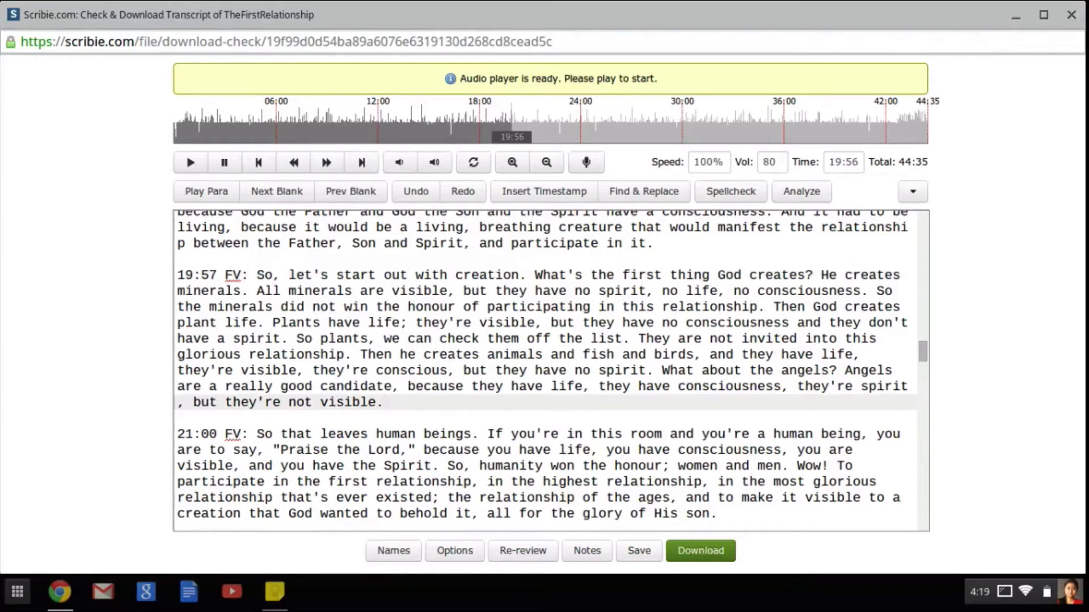
type("they're")
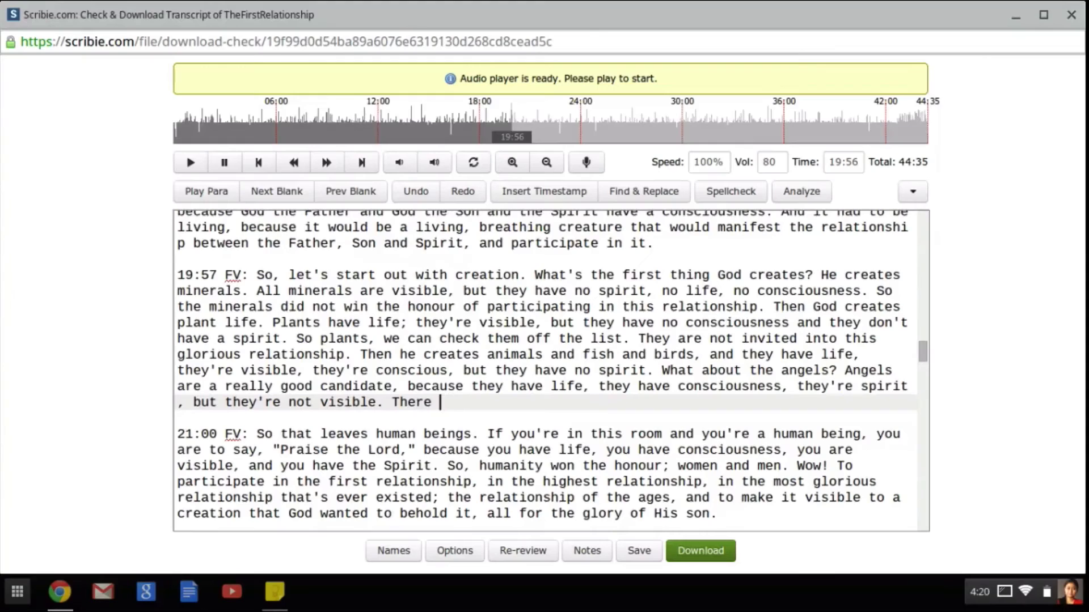
type("teh")
Step: Close the transcript editor window and reopen TheFirstRelationship for checking from the list of uploaded files
left_click(1072, 16)
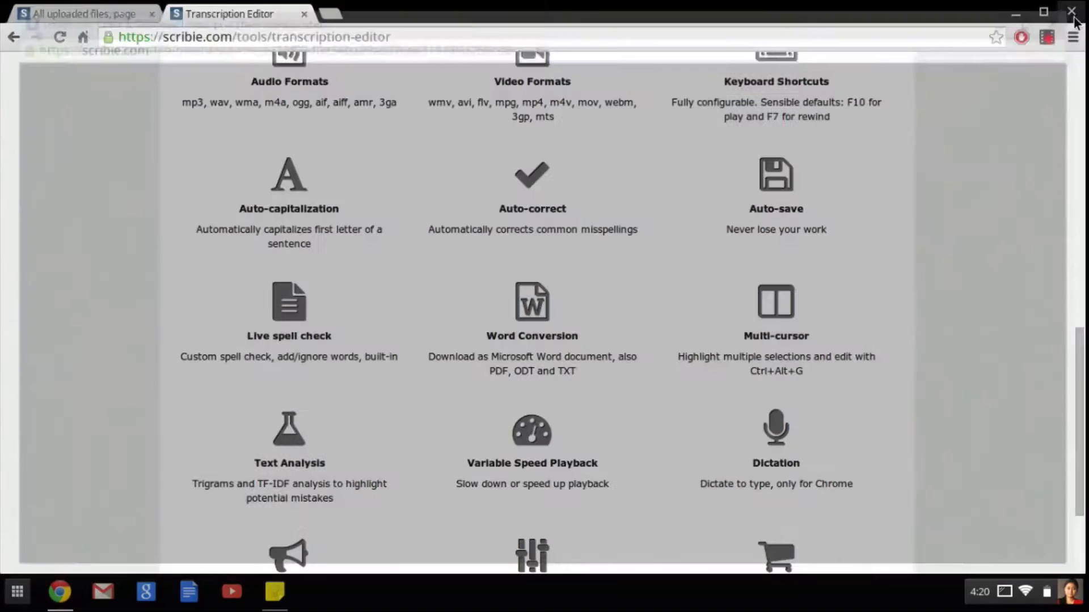
left_click(61, 17)
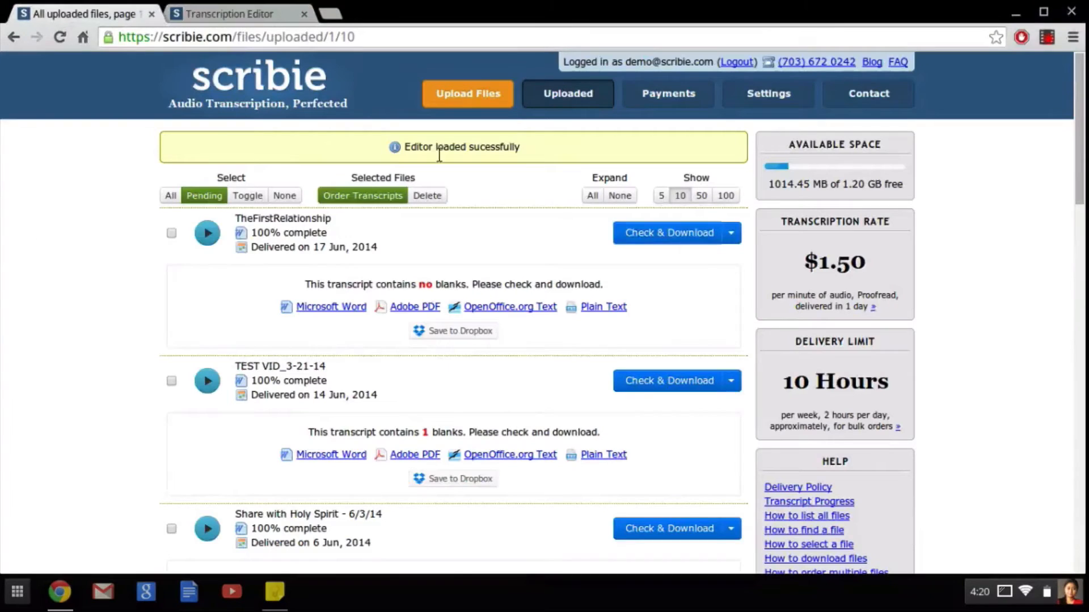
left_click(656, 238)
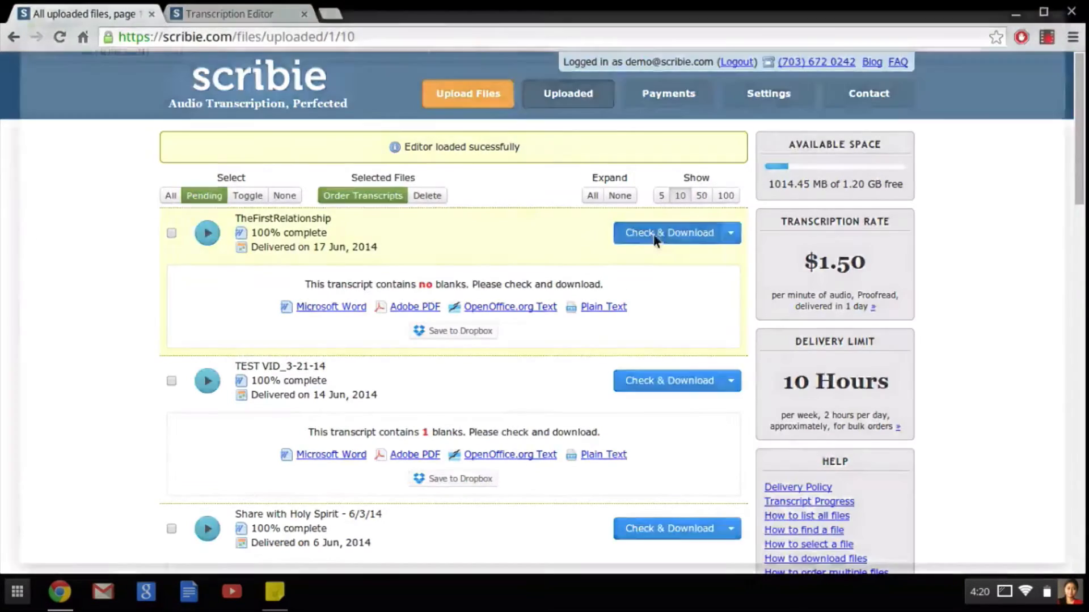
Step: Put the misspelled word "fgfn" at the end of the 19:57 paragraph and call up its spell-check options
left_click(479, 374)
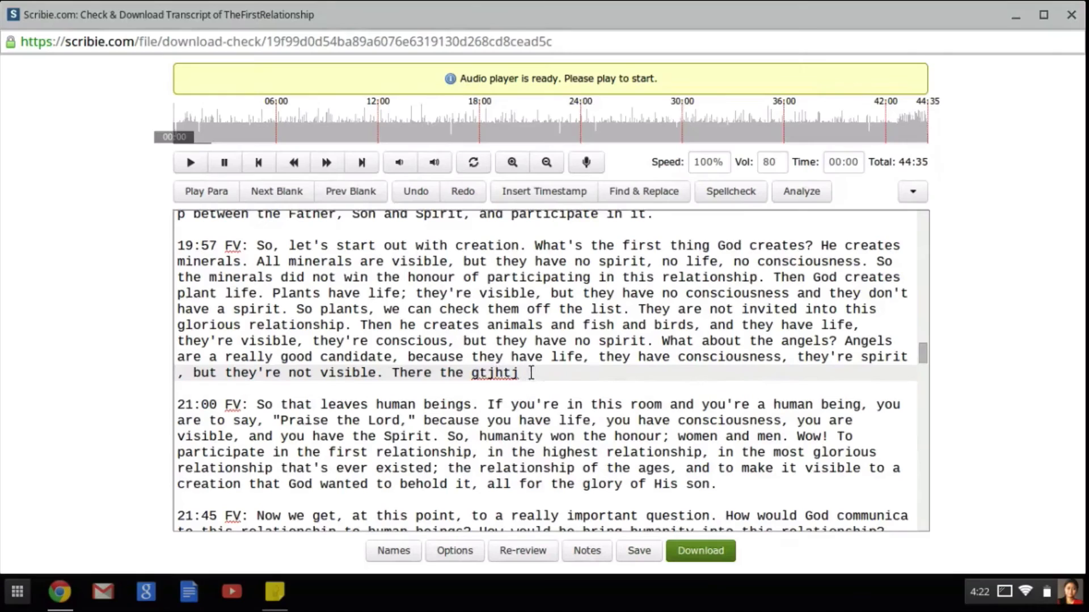
type("fgfn")
right_click(540, 372)
Step: Try multi-cursor editing by selecting every occurrence of "the" in the transcript and appending "ie" to each
double_click(452, 374)
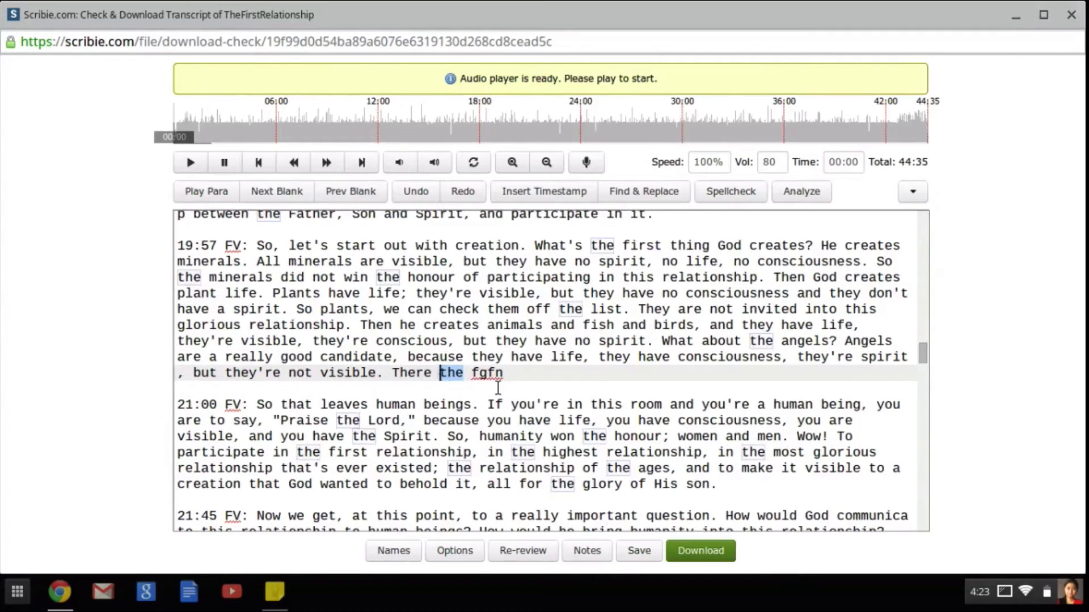
key("ctrl+alt+k")
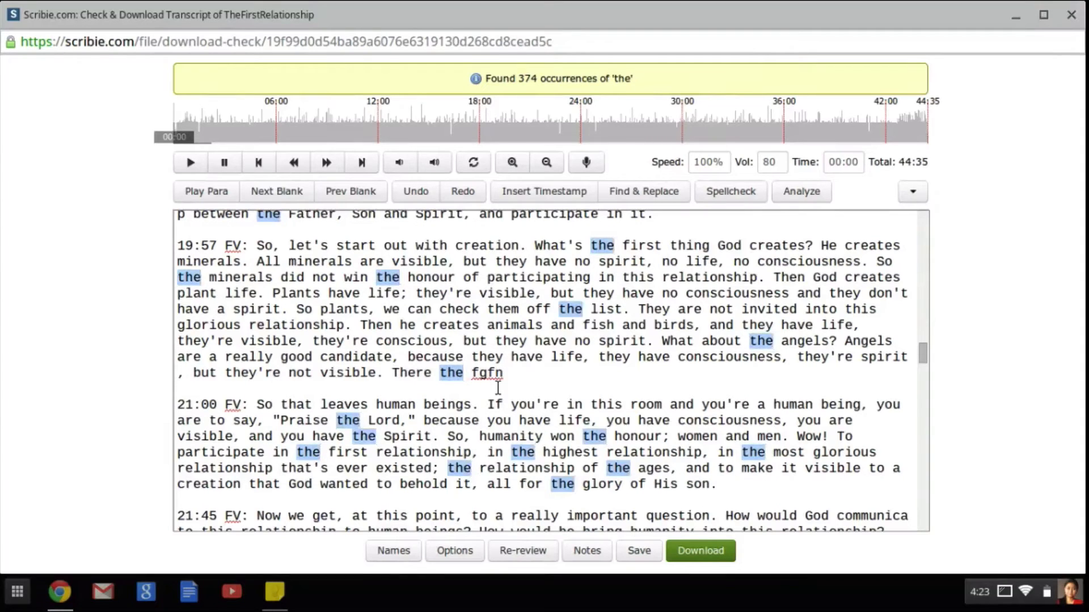
key("Right")
type("ie")
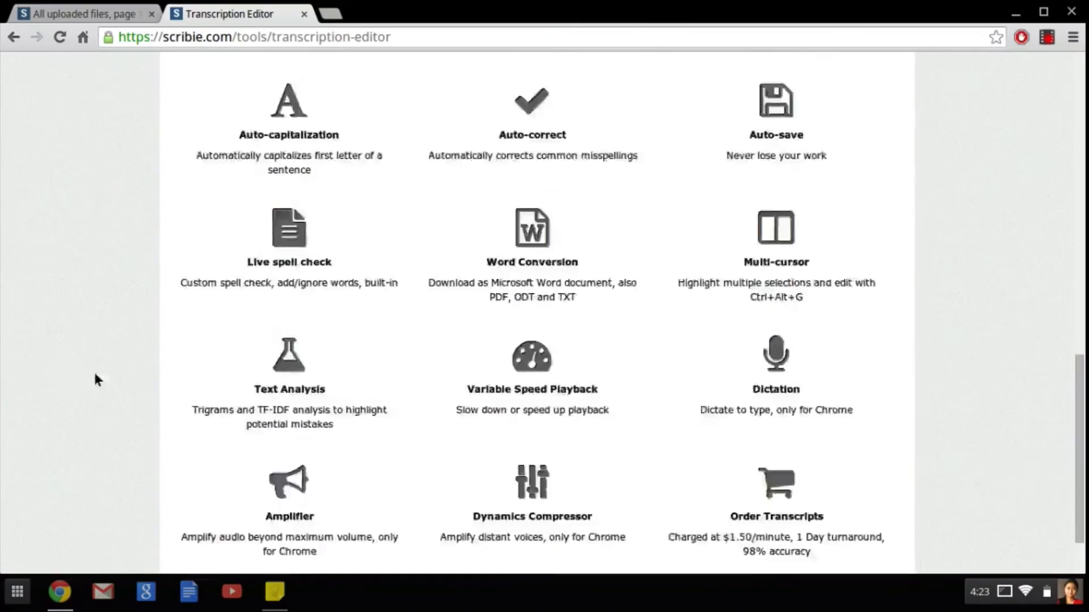
scroll(277, 417, "down", 1)
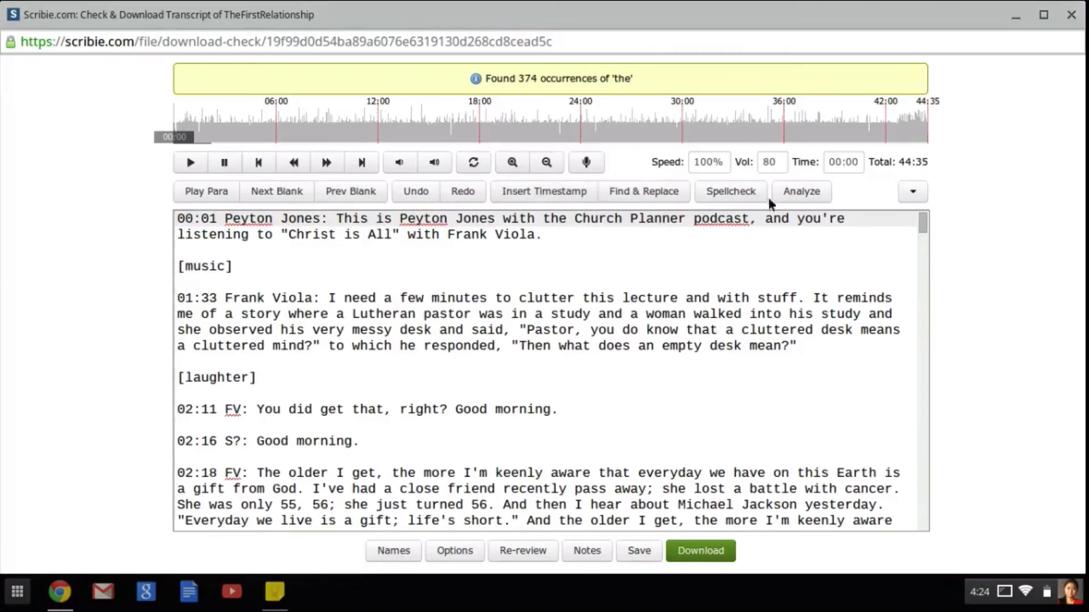
Step: Run the text analysis on the transcript and inspect the flagged word "responded," in the 01:33 paragraph
left_click(800, 194)
left_click(737, 284)
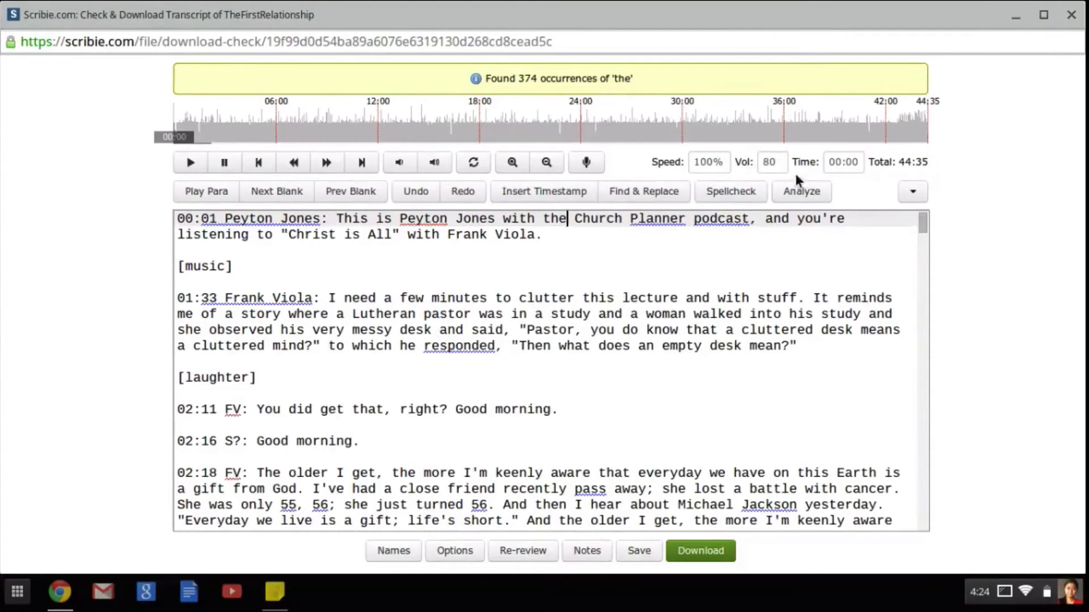
left_click(474, 347)
right_click(474, 347)
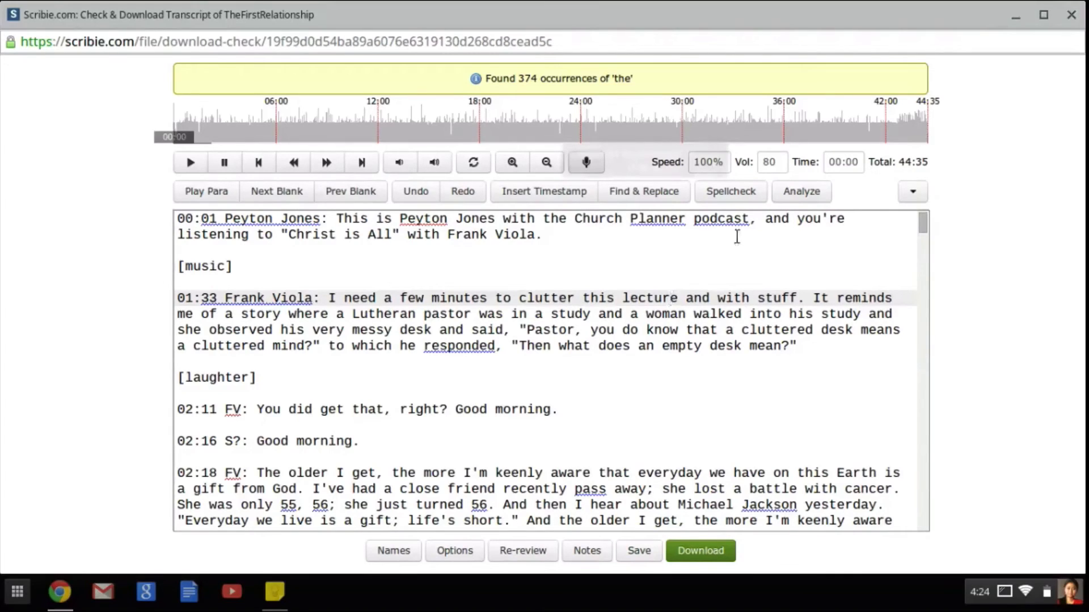
Step: Set the playback speed to 150% and play the audio
left_click(715, 163)
key("BackSpace")
key("BackSpace")
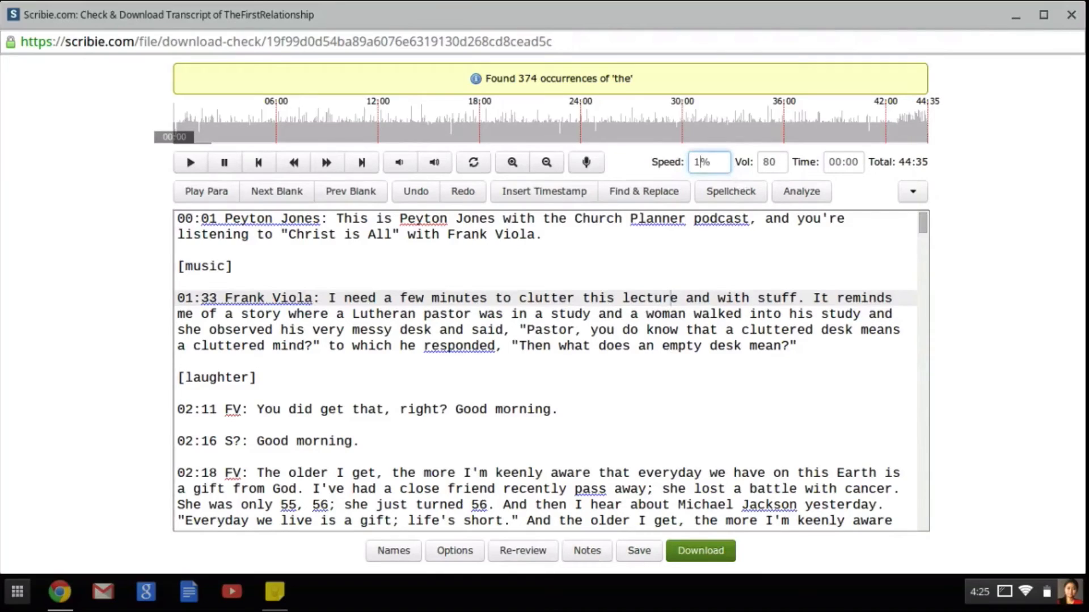
type("50")
left_click(191, 163)
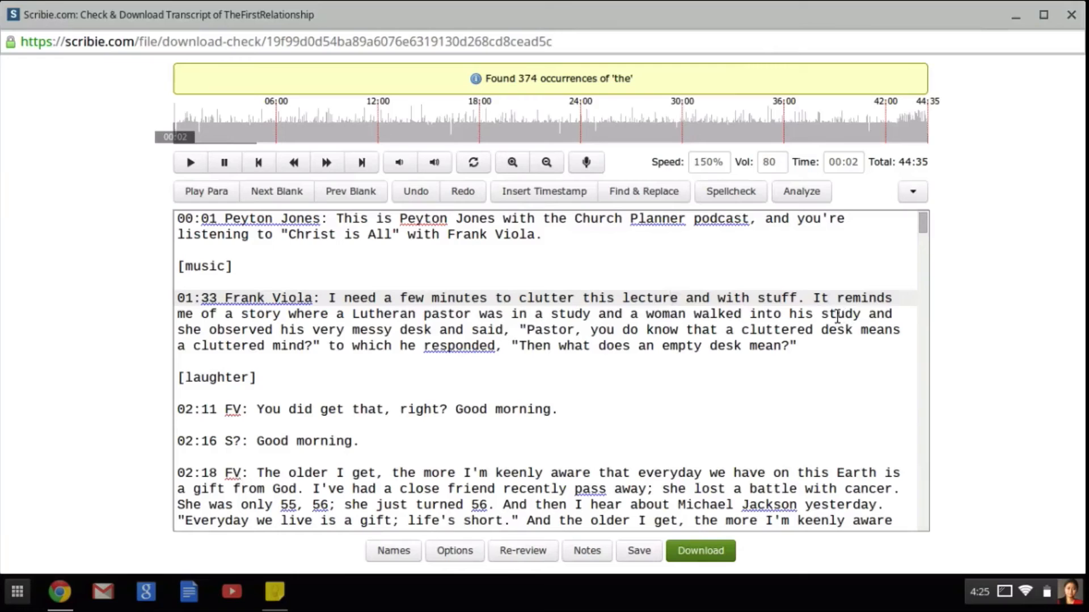
Step: View the Dictation settings with the accent choice and close them without starting dictation
left_click(587, 164)
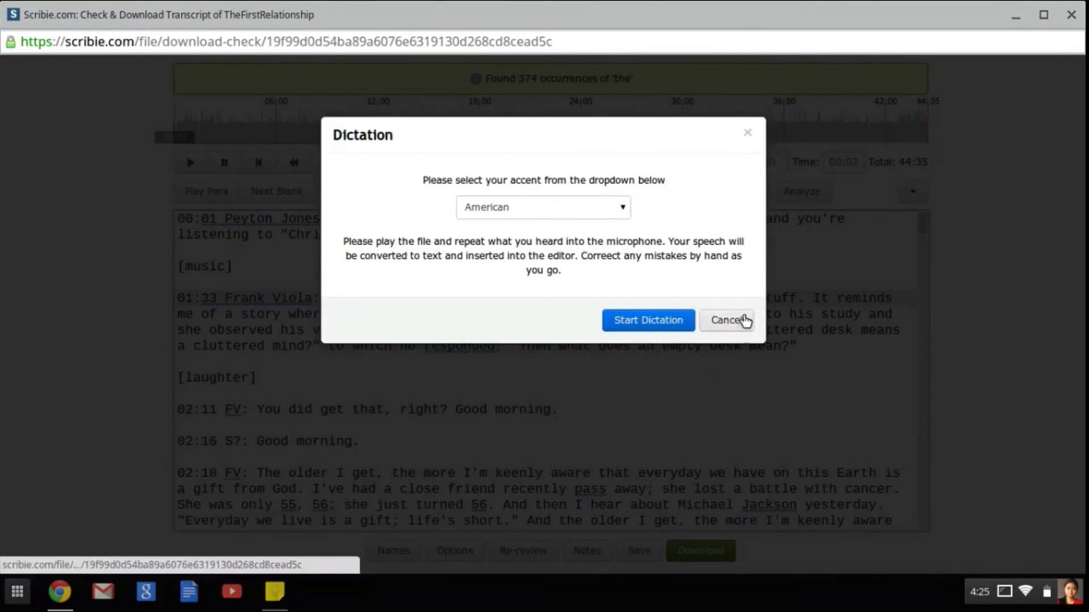
left_click(747, 136)
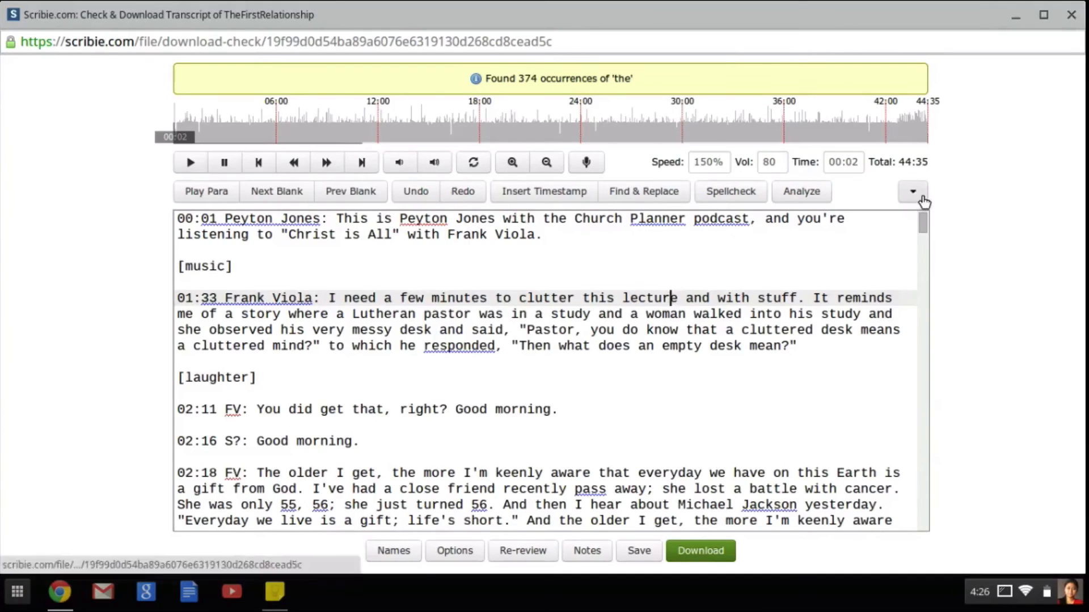
Step: Raise the audio amplification slightly past the middle of its range, and choose the Dynamics Compressor option
left_click(922, 198)
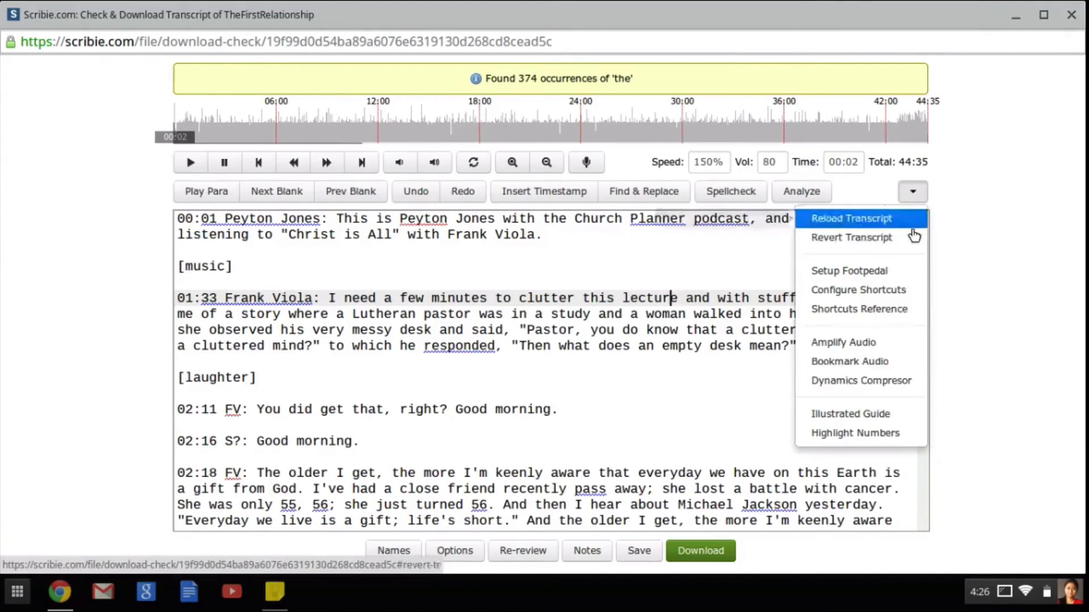
left_click(886, 343)
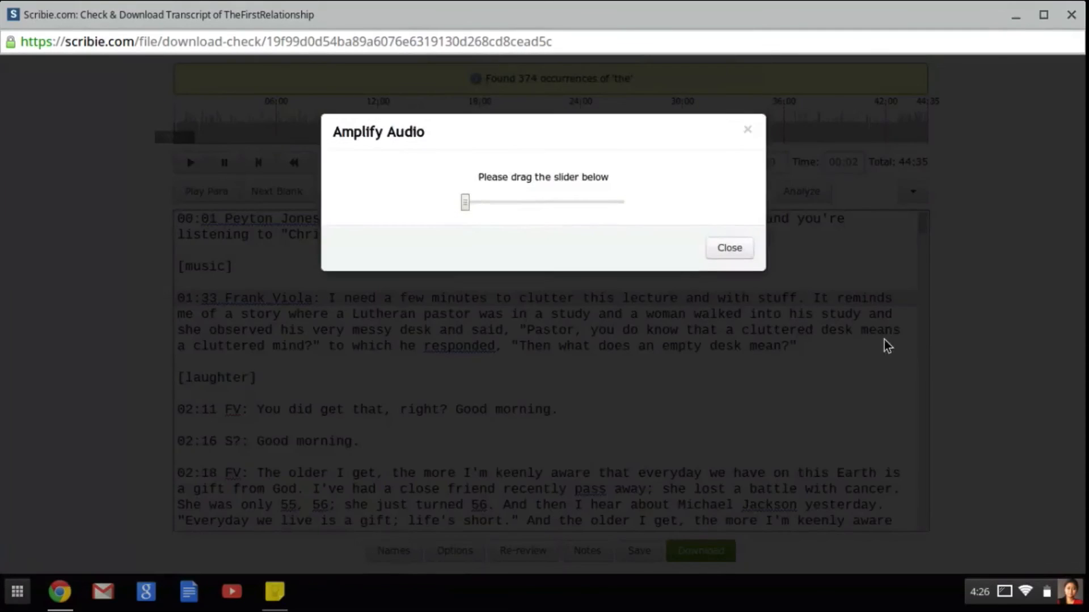
left_click_drag(466, 206, 557, 215)
left_click(913, 191)
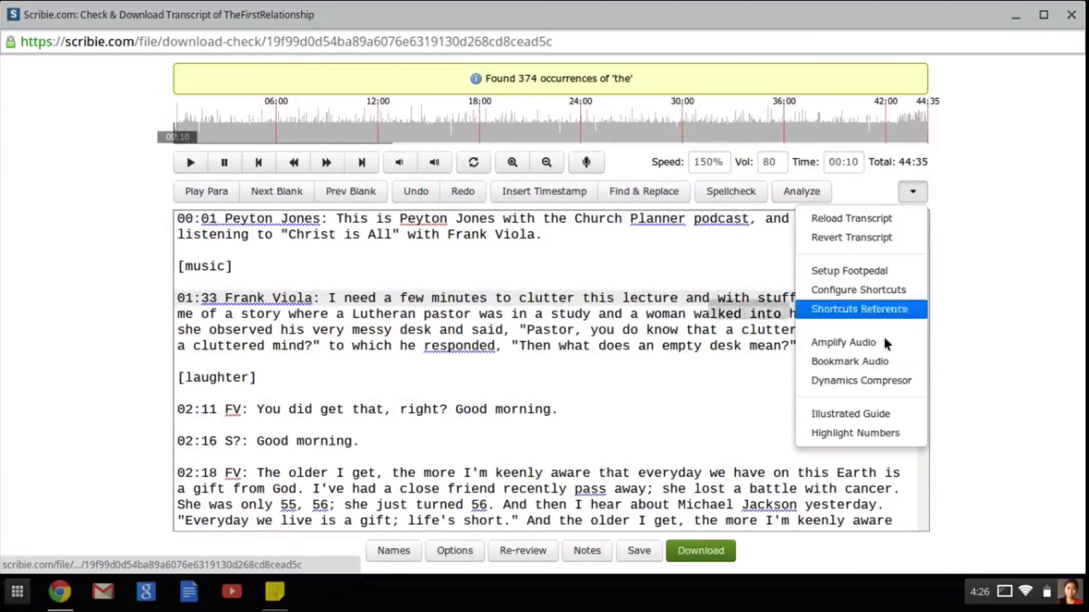
left_click(879, 381)
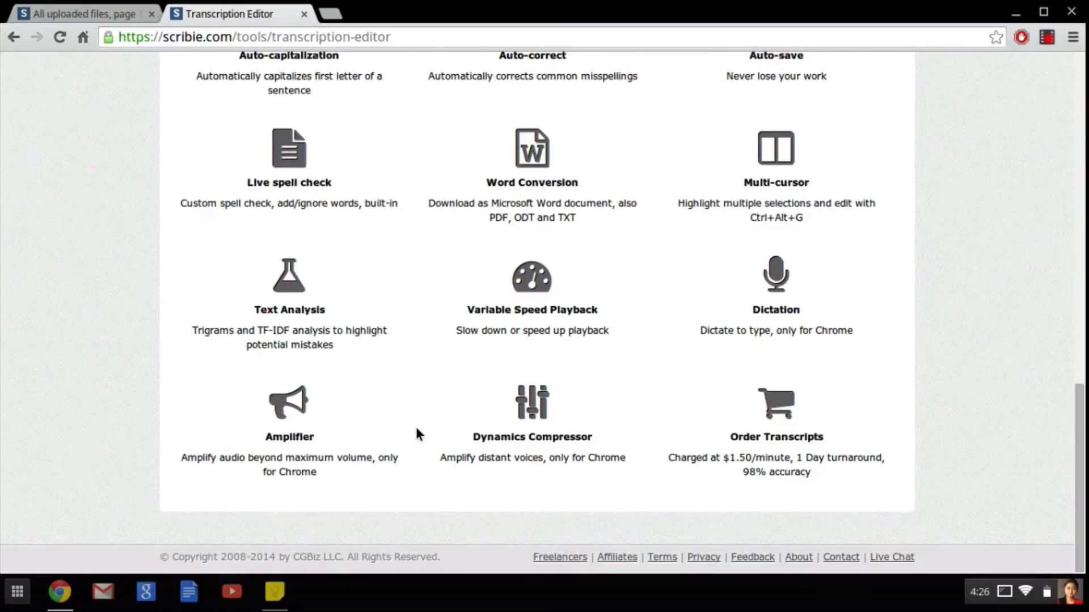
Step: Download the How To Record Skype Calls Free transcript in Microsoft Word format from its own editor window
scroll(418, 434, "up", 2)
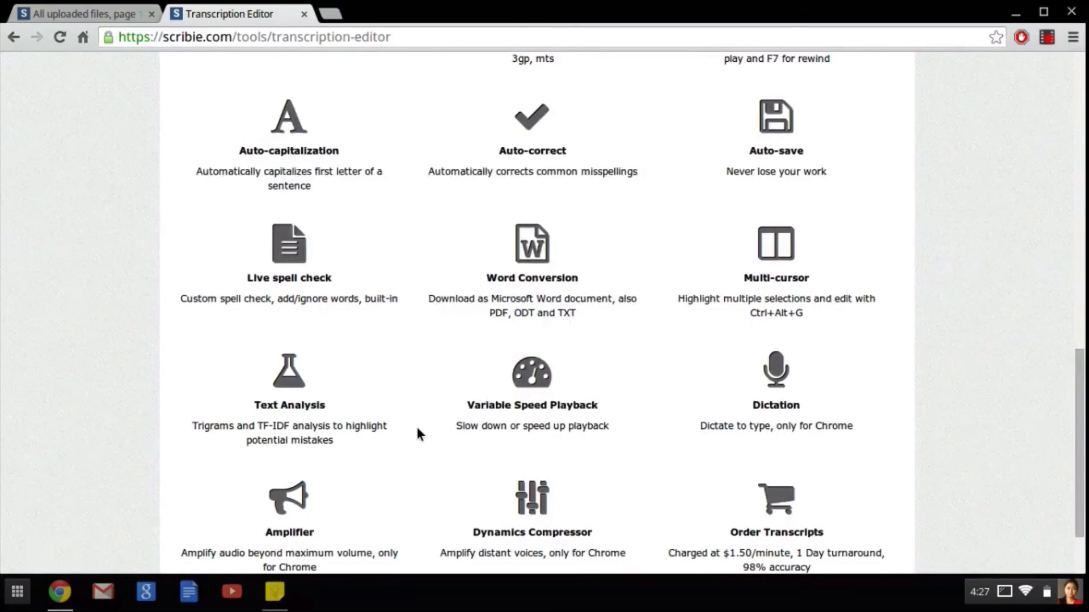
scroll(417, 429, "up", 15)
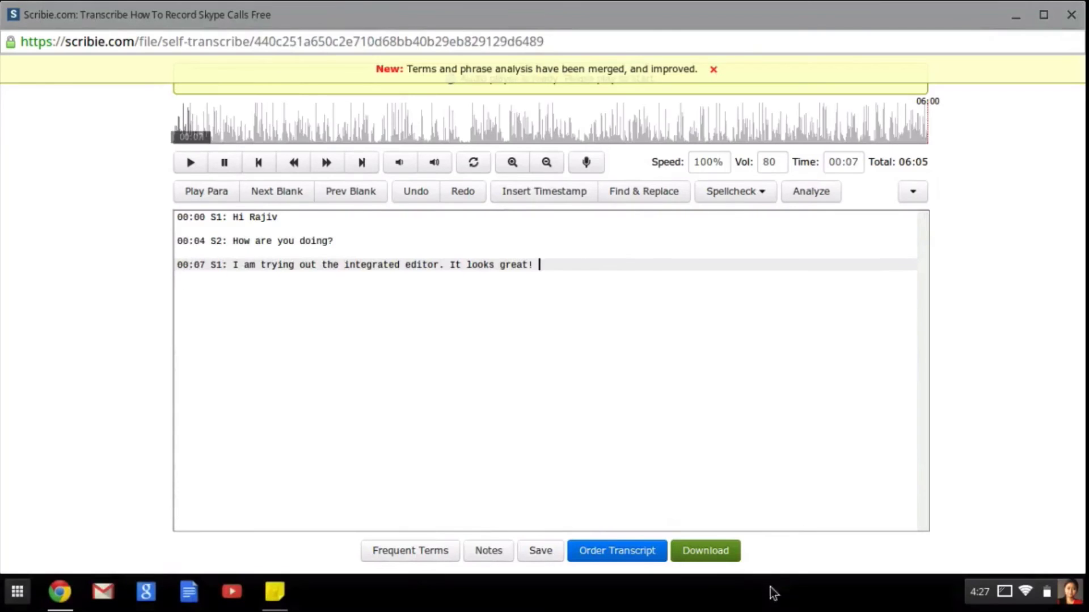
left_click(726, 554)
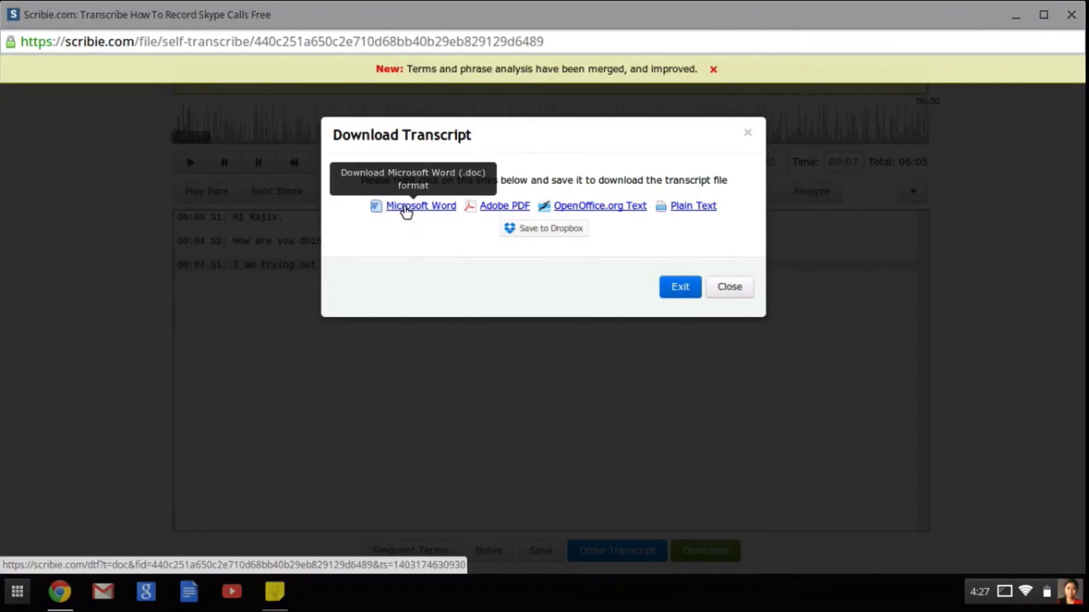
left_click(403, 209)
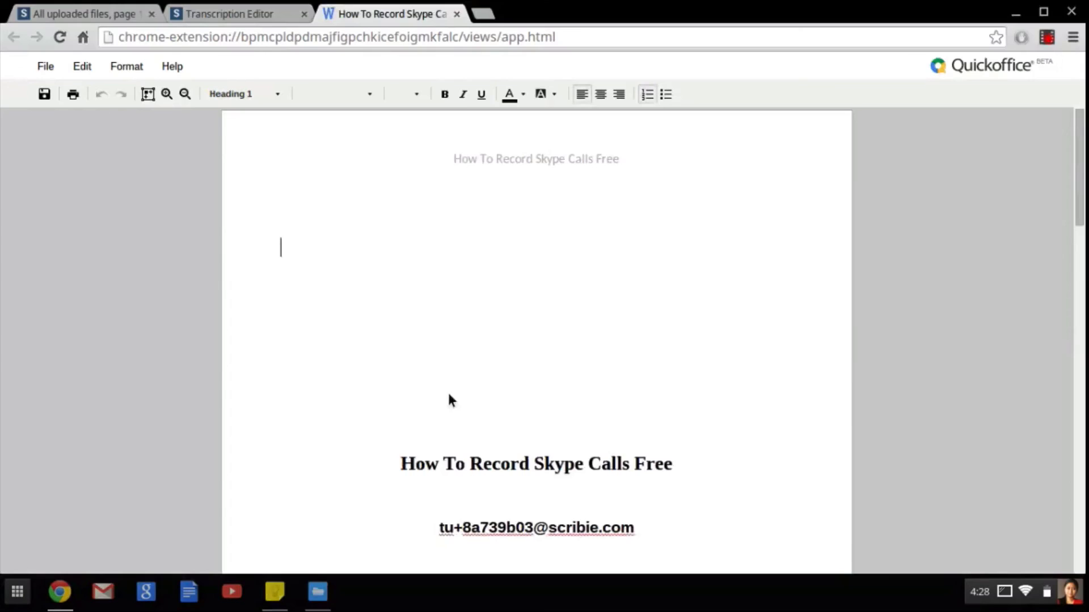
Step: Look through the downloaded Word transcript from the title page to the closing page, and close the document
scroll(448, 395, "down", 8)
scroll(448, 395, "down", 10)
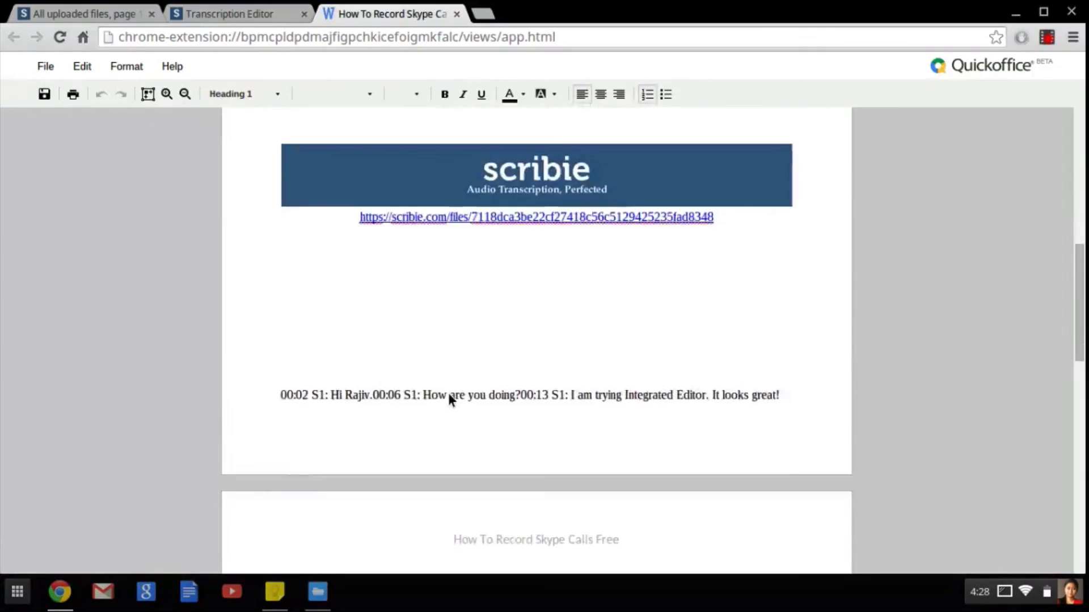
scroll(449, 400, "down", 6)
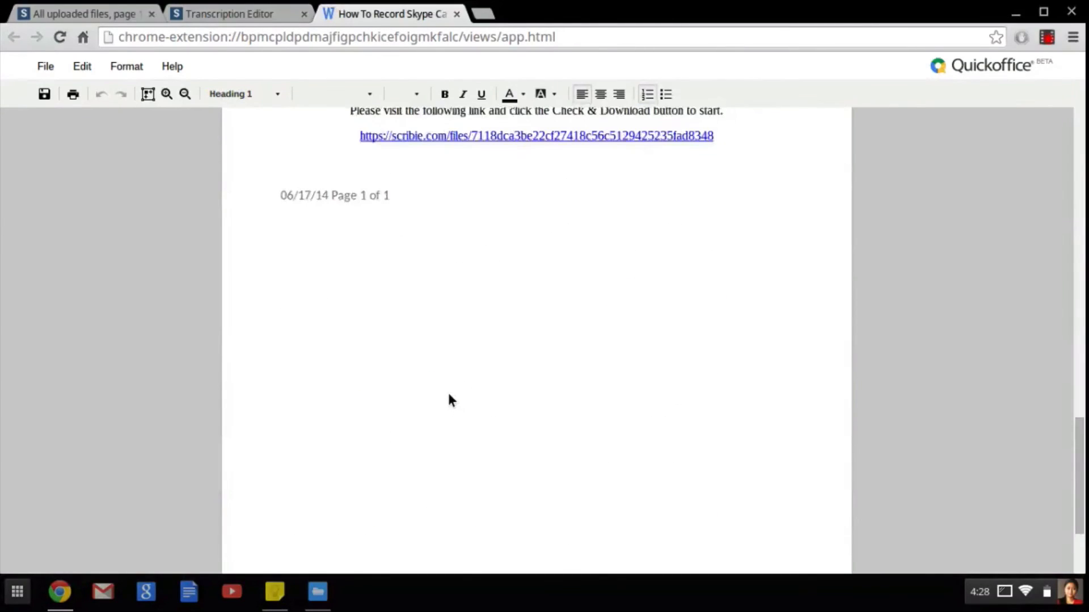
scroll(448, 400, "up", 8)
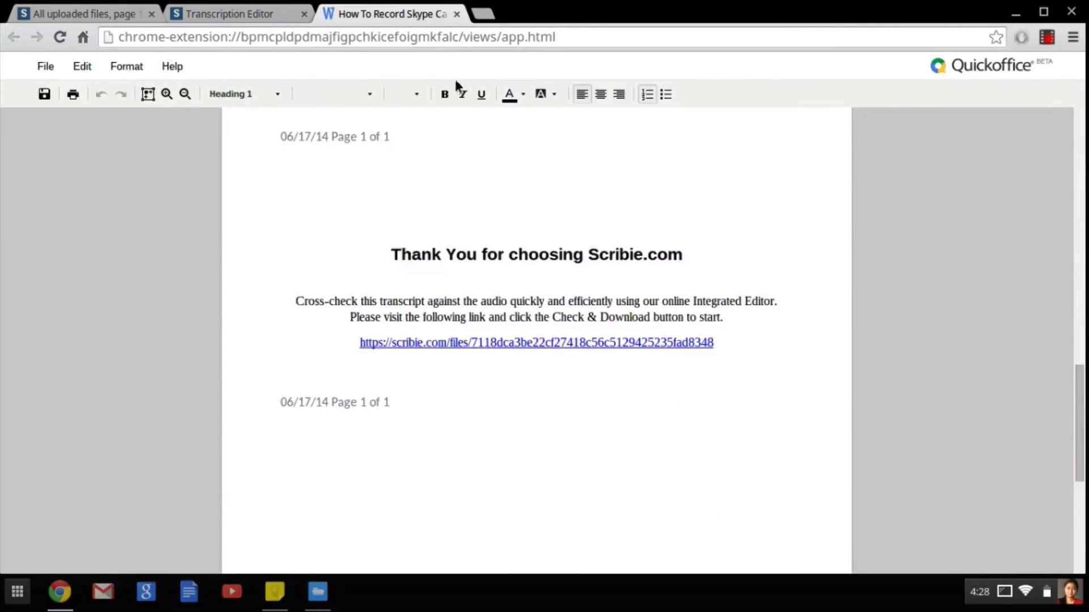
left_click(456, 13)
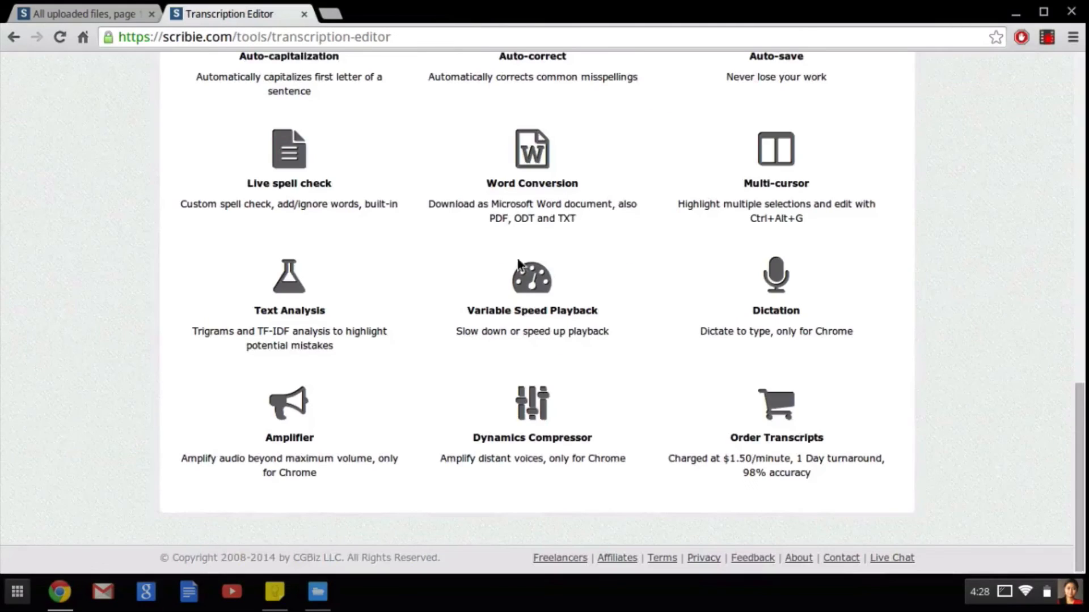
Step: Review the transcription editor's feature overview, from the text editor and supported formats down to the Order Transcripts option
scroll(533, 339, "up", 2)
scroll(533, 339, "up", 10)
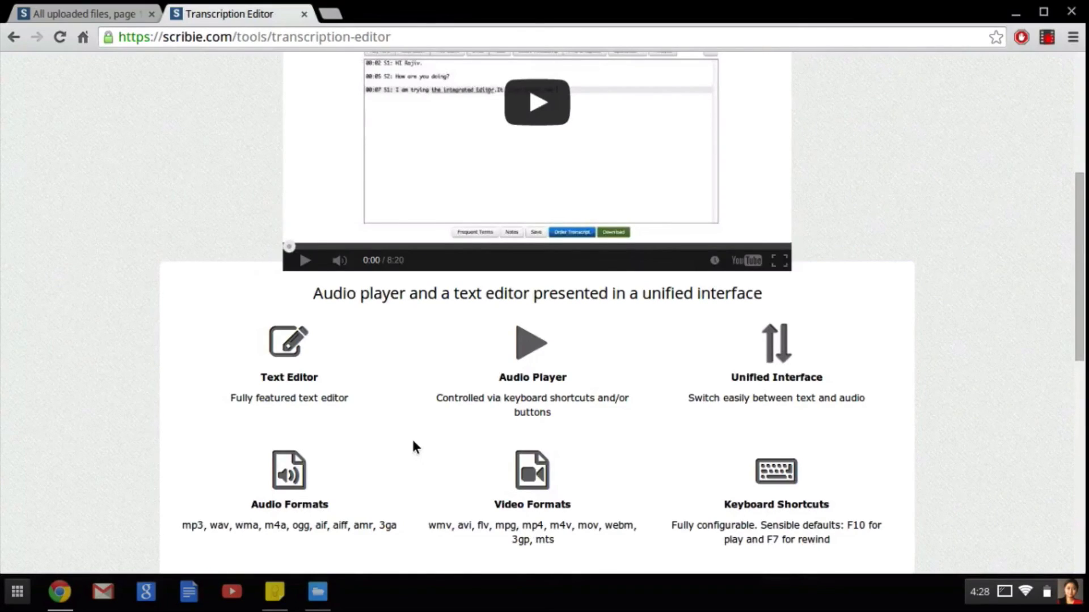
scroll(479, 522, "down", 5)
scroll(479, 525, "down", 2)
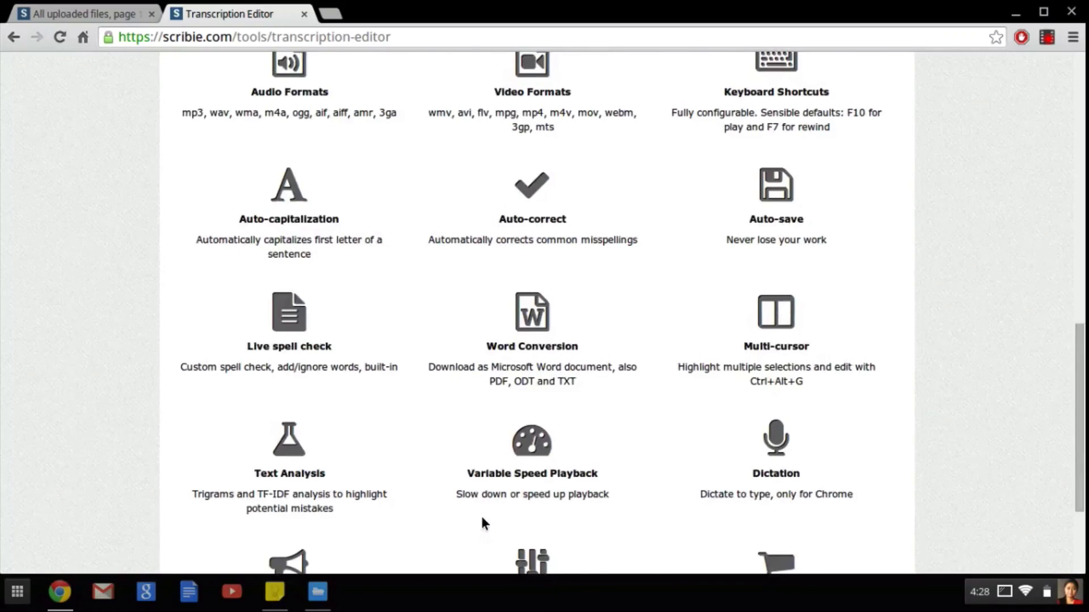
scroll(481, 520, "down", 2)
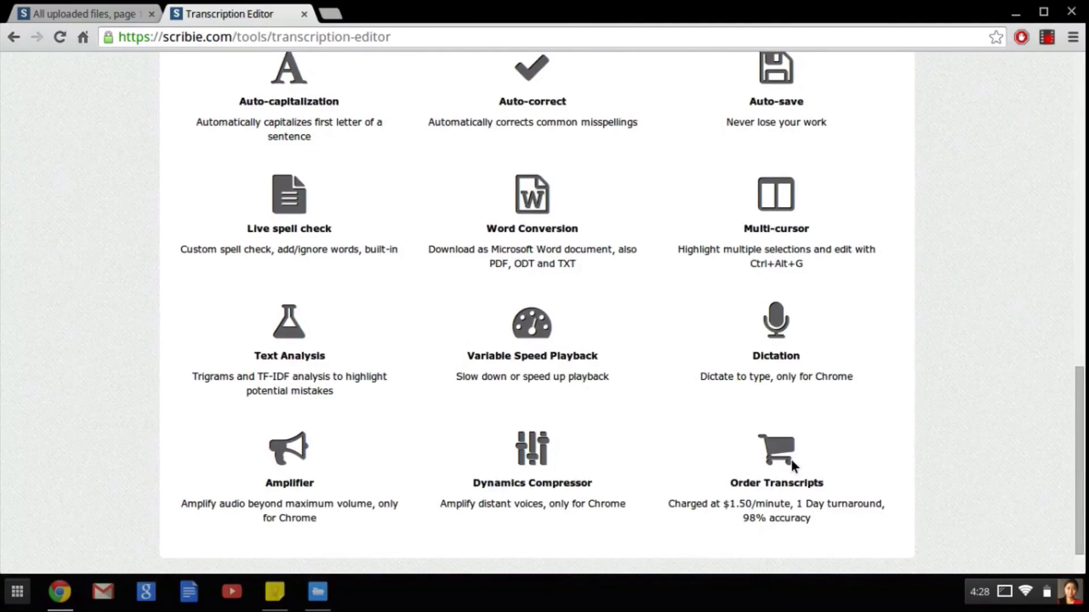
scroll(737, 439, "up", 14)
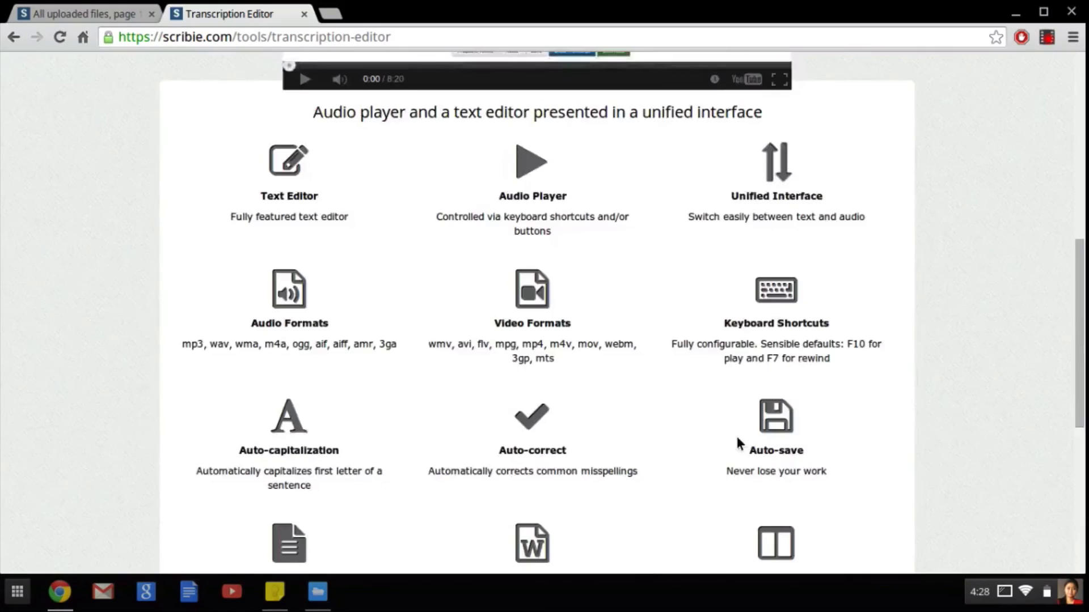